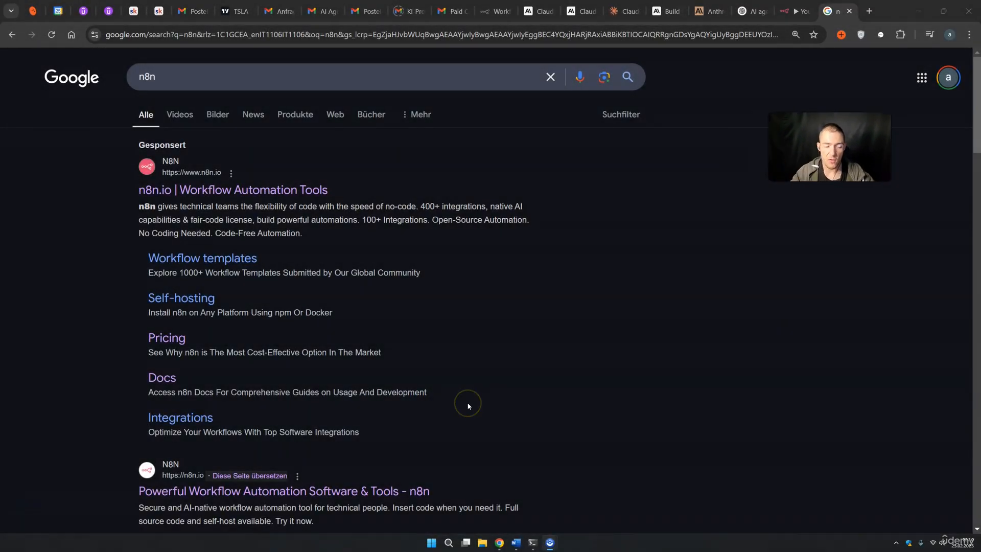
# Step: Open the n8n.io website from the sponsored search result and look at its free get-started offer
pyautogui.click(262, 192)
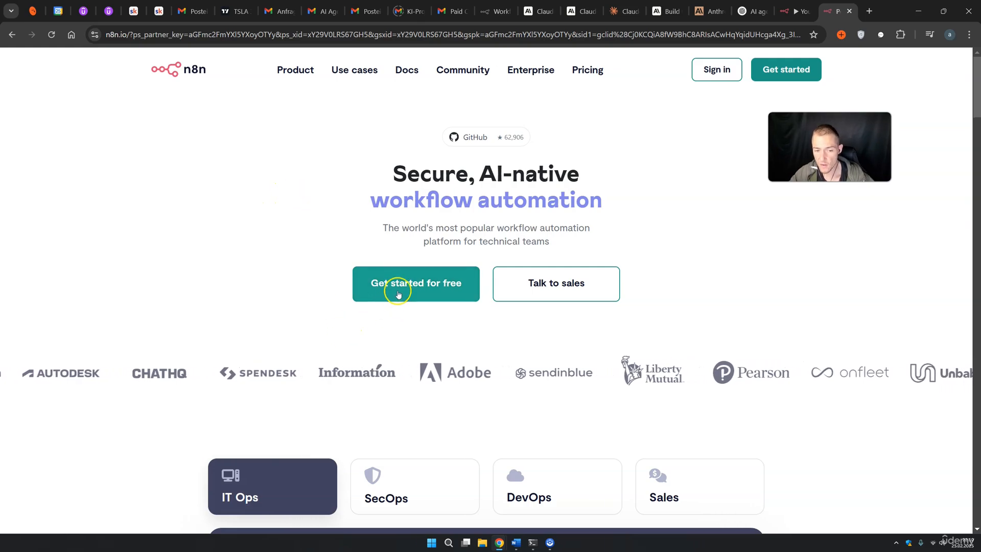
pyautogui.click(410, 285)
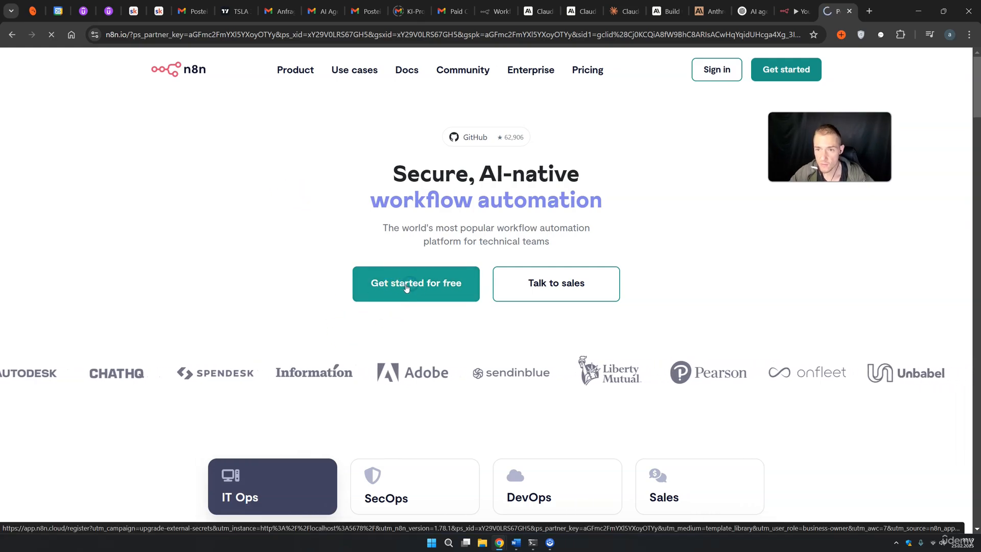
pyautogui.click(405, 284)
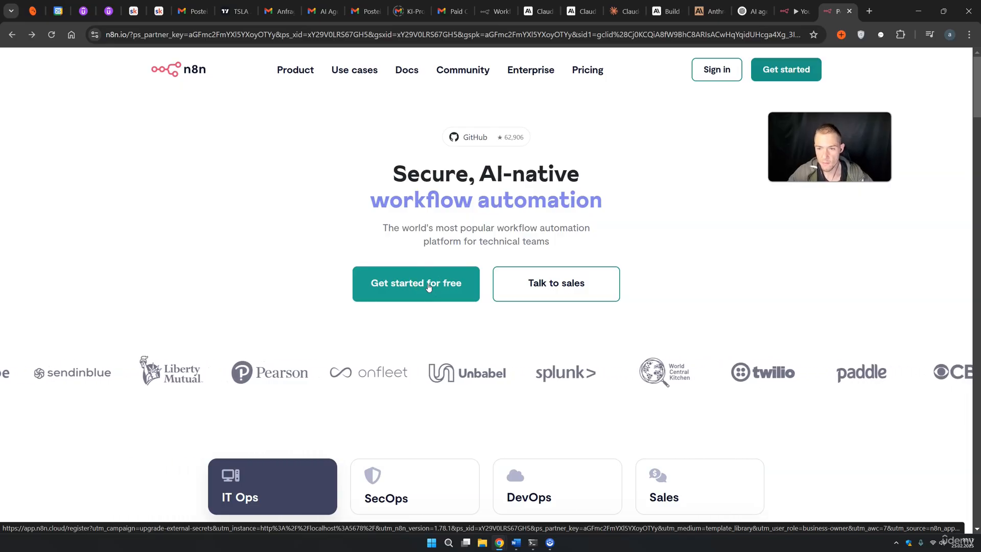
pyautogui.click(419, 281)
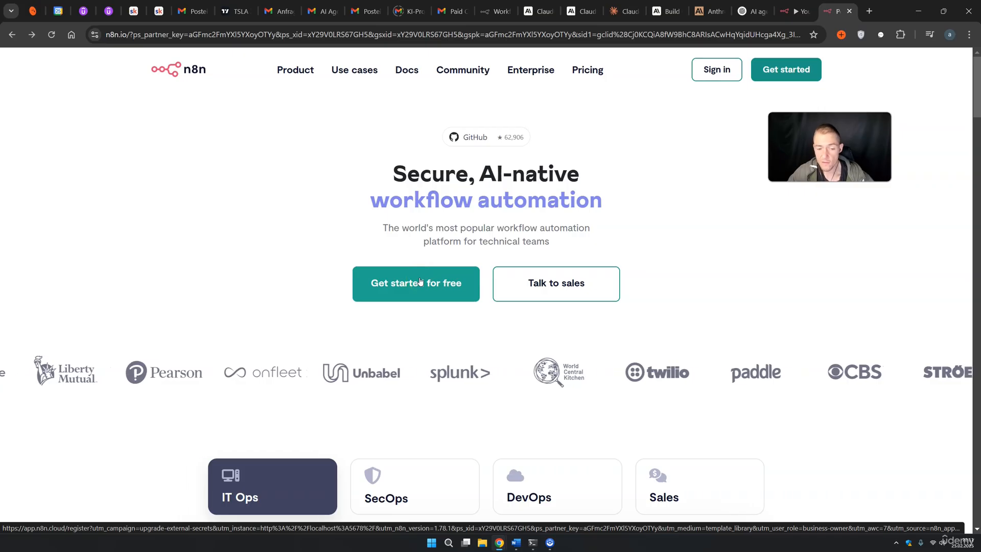
pyautogui.click(418, 287)
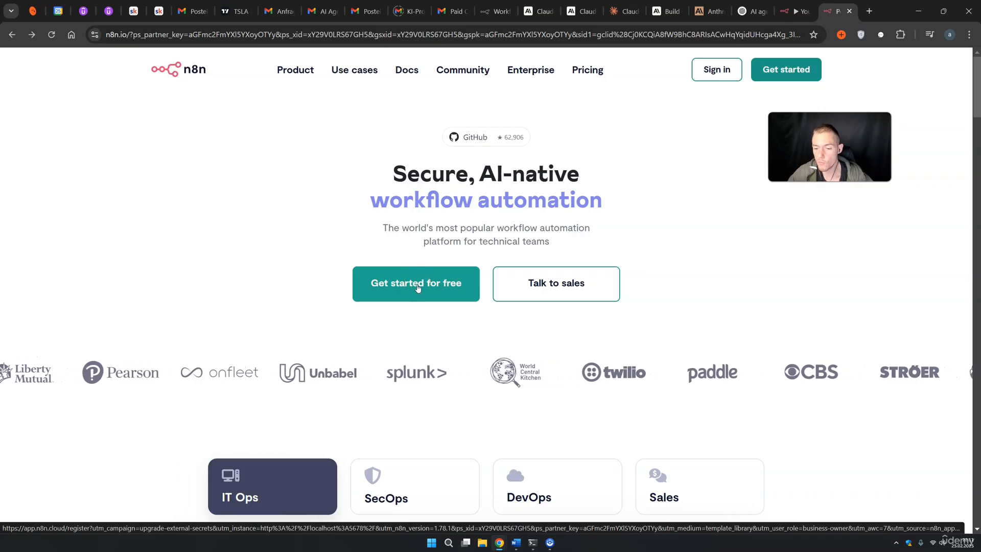
pyautogui.click(418, 287)
pyautogui.click(641, 84)
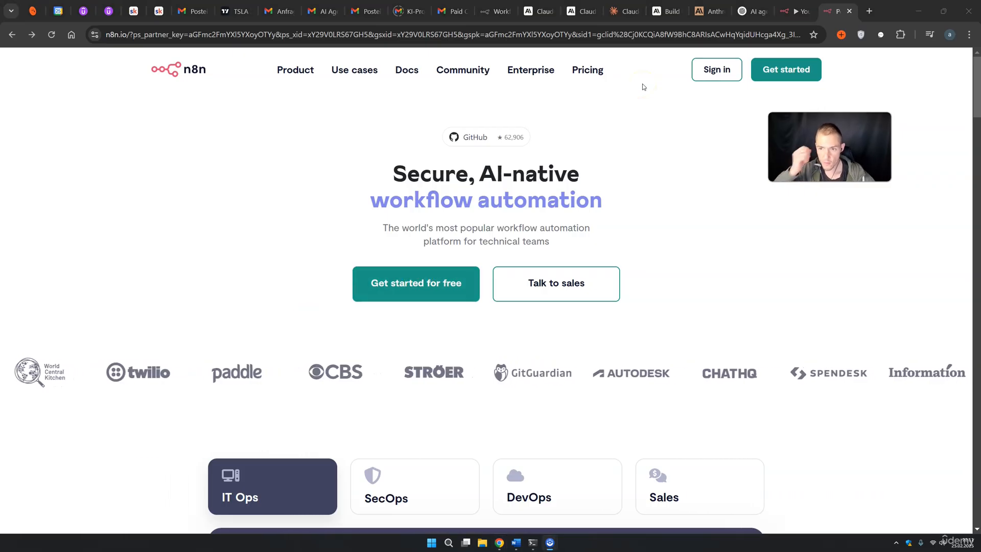
# Step: Open the n8n pricing page and examine the Starter plan's price, workflow limits and included features
pyautogui.click(586, 71)
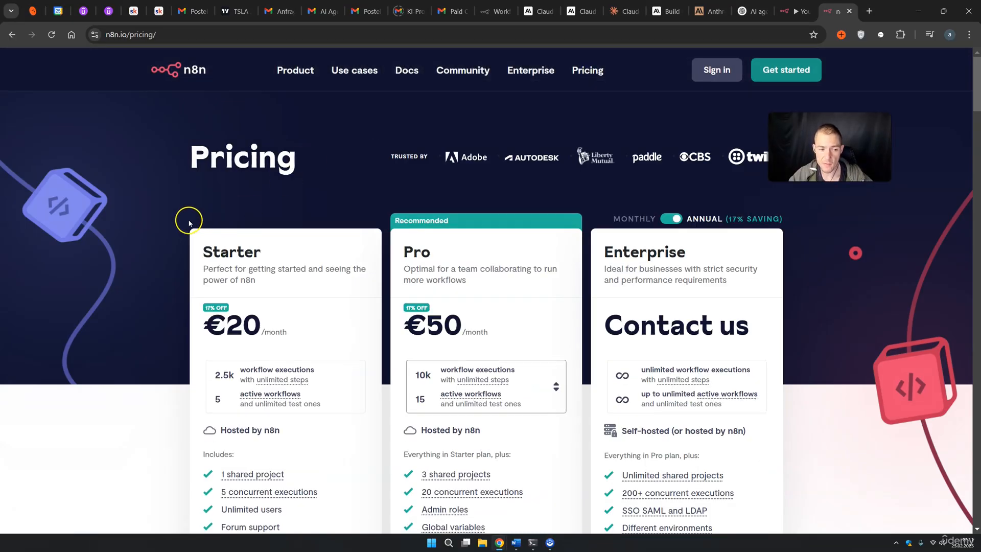
pyautogui.scroll(-1, 189, 223)
pyautogui.moveTo(229, 197); pyautogui.dragTo(238, 199)
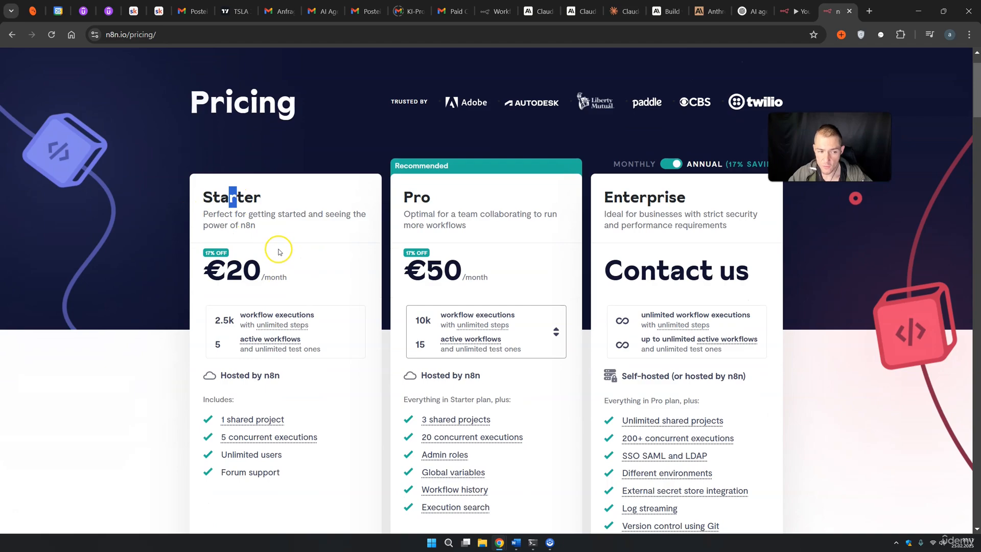
pyautogui.moveTo(227, 271); pyautogui.dragTo(288, 284)
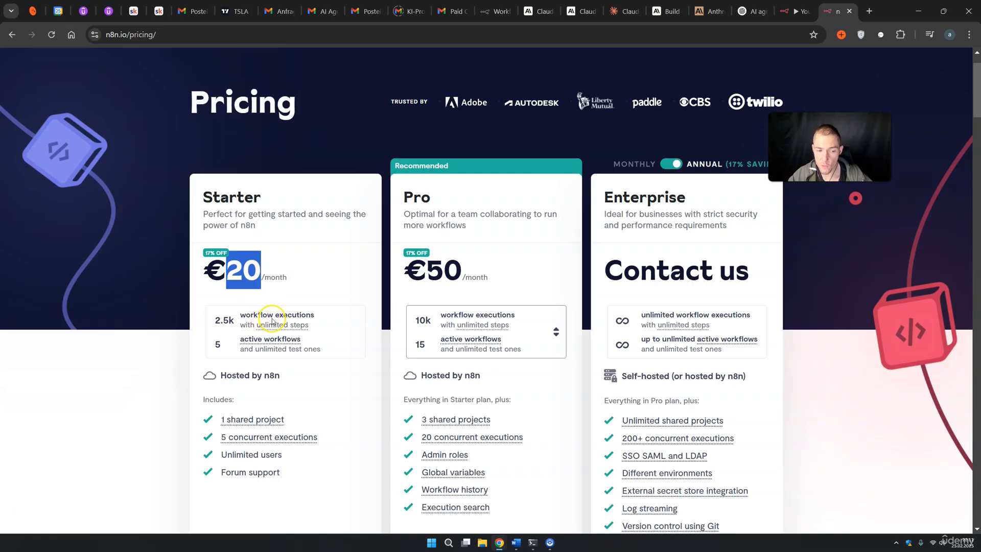
pyautogui.moveTo(291, 339); pyautogui.dragTo(161, 366)
pyautogui.scroll(-2, 161, 367)
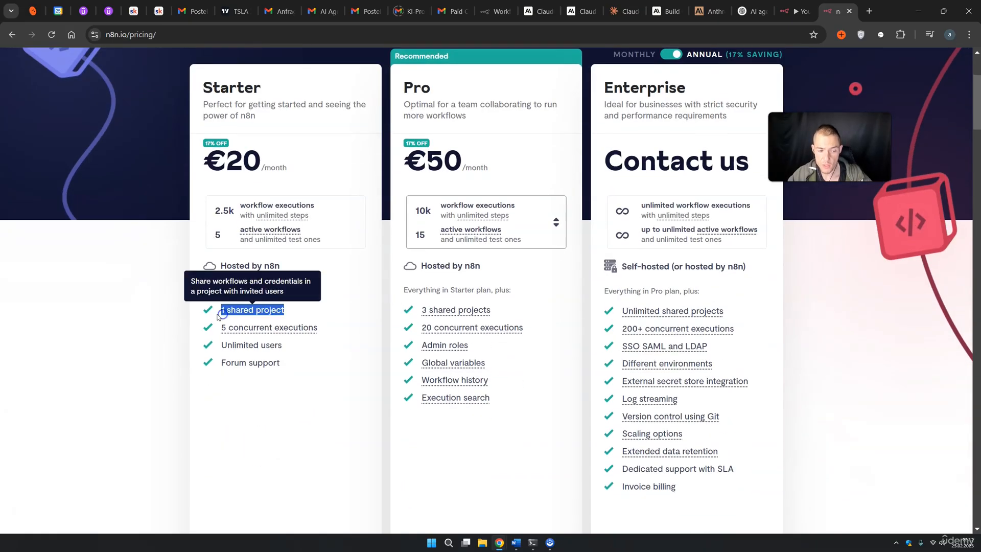
pyautogui.click(125, 329)
pyautogui.moveTo(318, 328); pyautogui.dragTo(70, 357)
pyautogui.moveTo(282, 346); pyautogui.dragTo(220, 347)
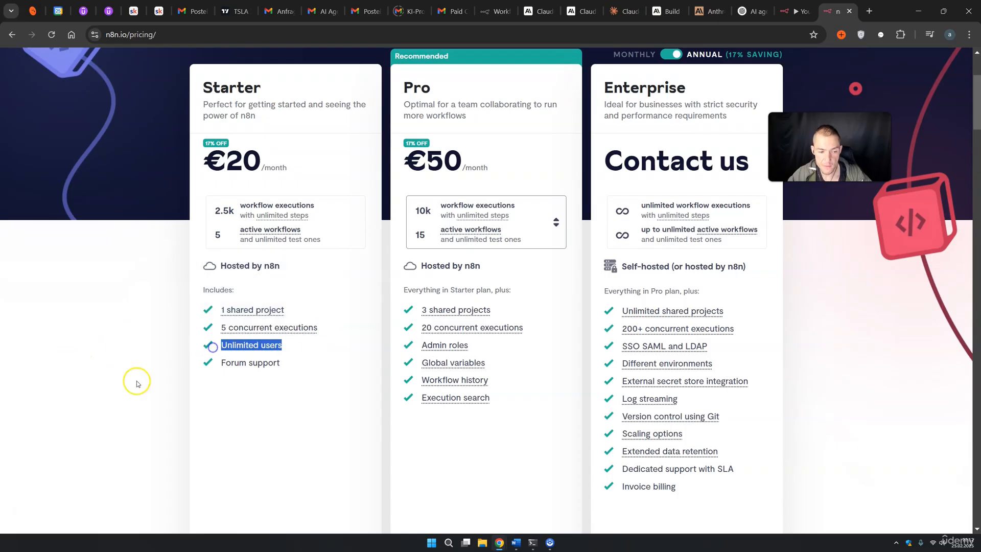
pyautogui.moveTo(280, 362); pyautogui.dragTo(199, 353)
# Step: Examine the Pro plan's monthly price, workflow executions and active workflow limits
pyautogui.scroll(1, 199, 353)
pyautogui.moveTo(431, 88); pyautogui.dragTo(410, 94)
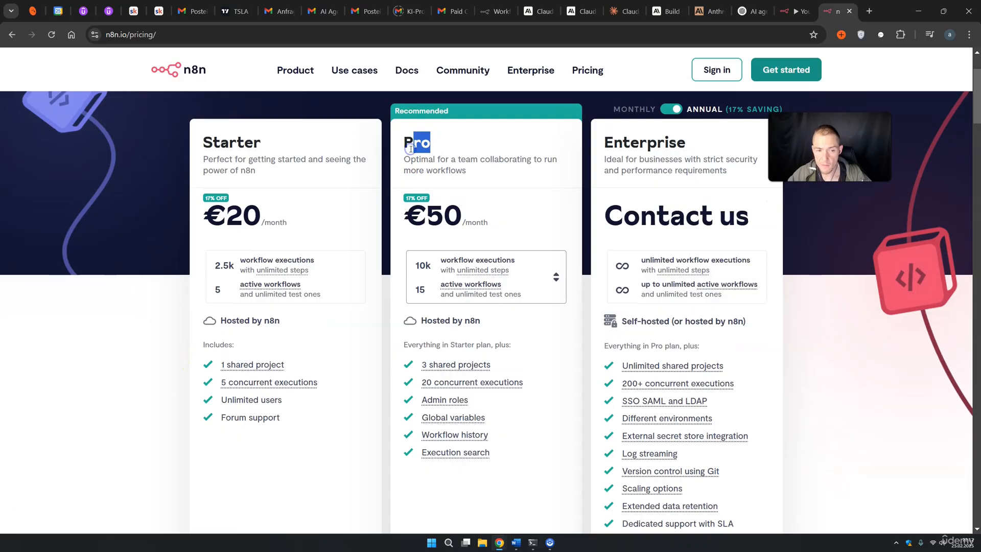
pyautogui.moveTo(476, 223); pyautogui.dragTo(427, 222)
pyautogui.moveTo(439, 260); pyautogui.dragTo(519, 263)
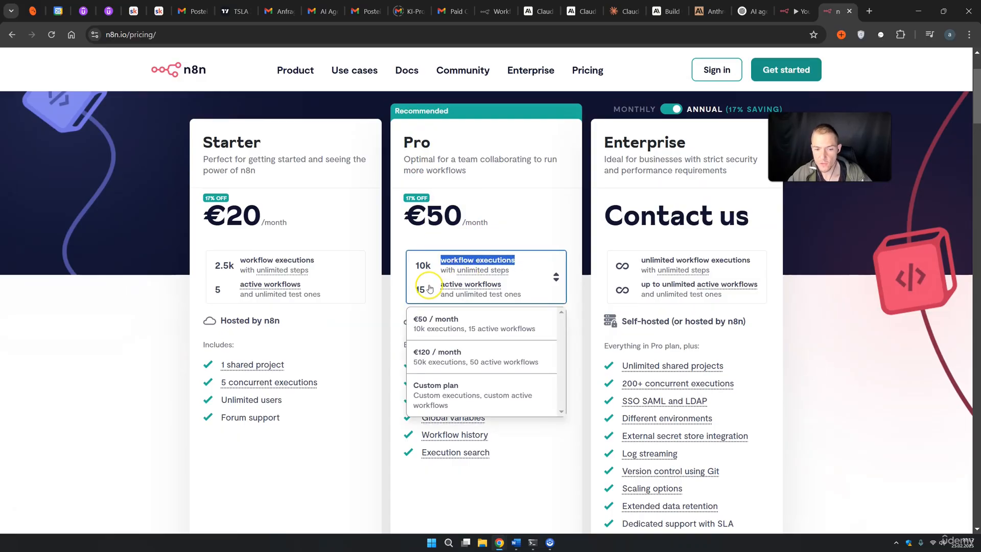
pyautogui.moveTo(440, 285); pyautogui.dragTo(484, 286)
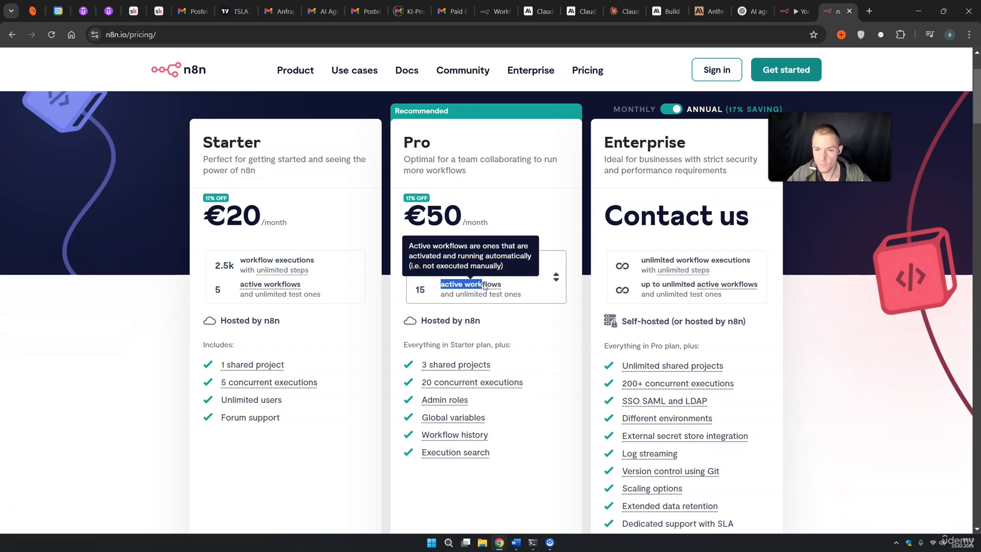
# Step: Look at the Enterprise plan and compare the plan prices under monthly and annual billing
pyautogui.moveTo(604, 141); pyautogui.dragTo(668, 145)
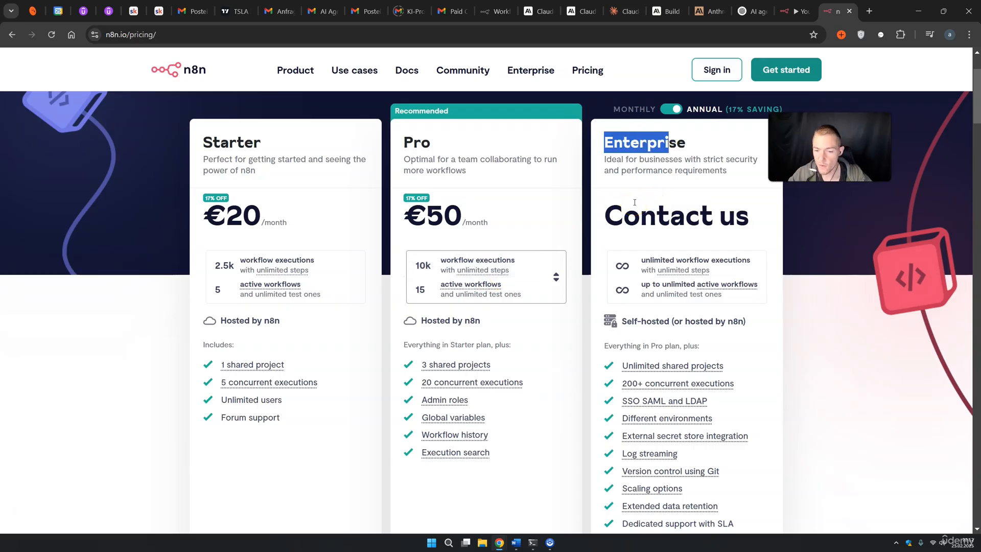
pyautogui.scroll(2, 668, 270)
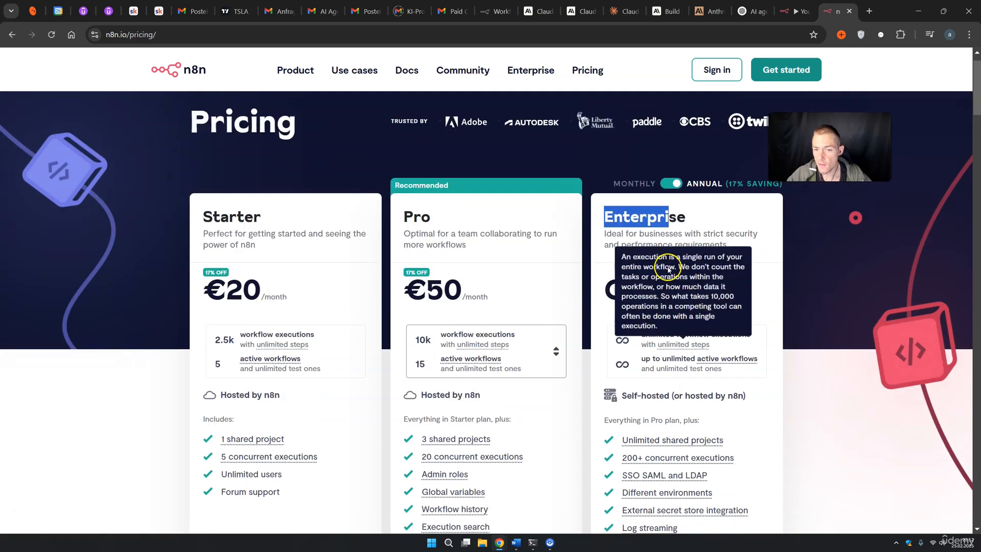
pyautogui.scroll(1, 669, 270)
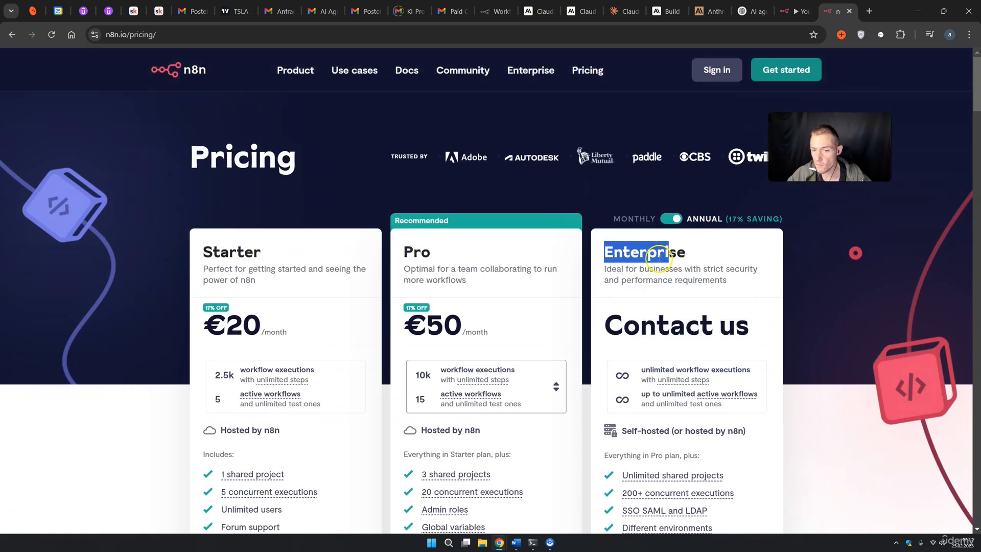
pyautogui.click(676, 223)
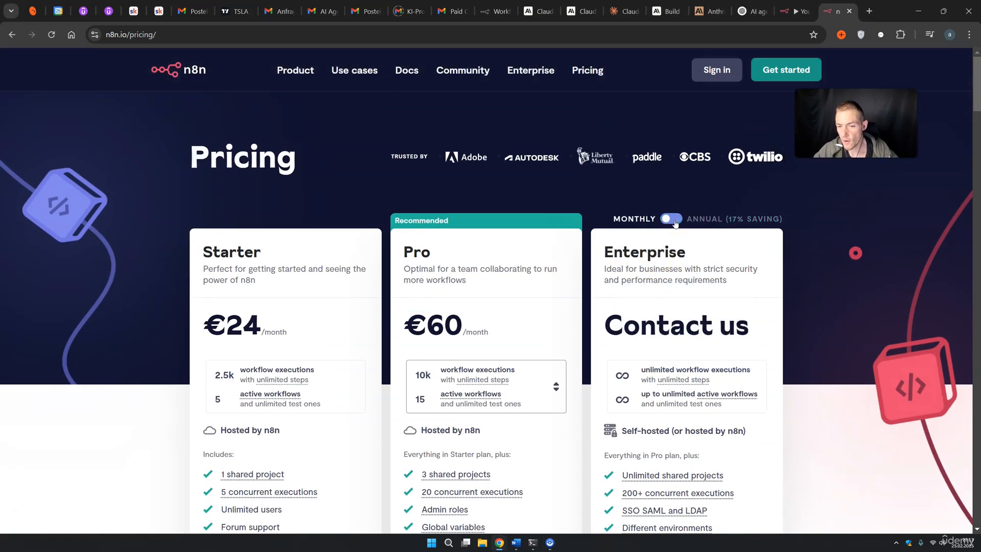
pyautogui.click(676, 223)
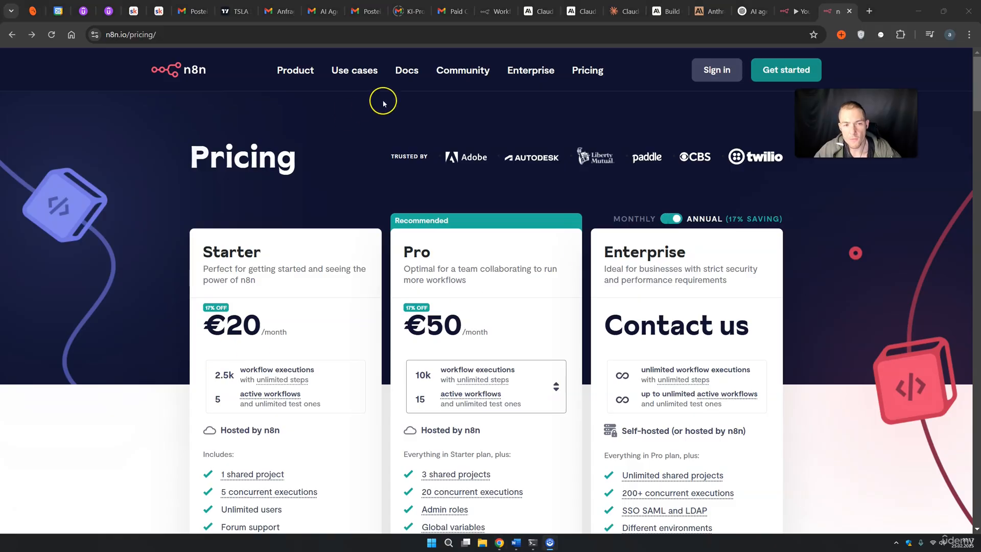
# Step: Open the Self-host n8n documentation and open its Environment Variables guide in a new browser tab
pyautogui.moveTo(410, 72)
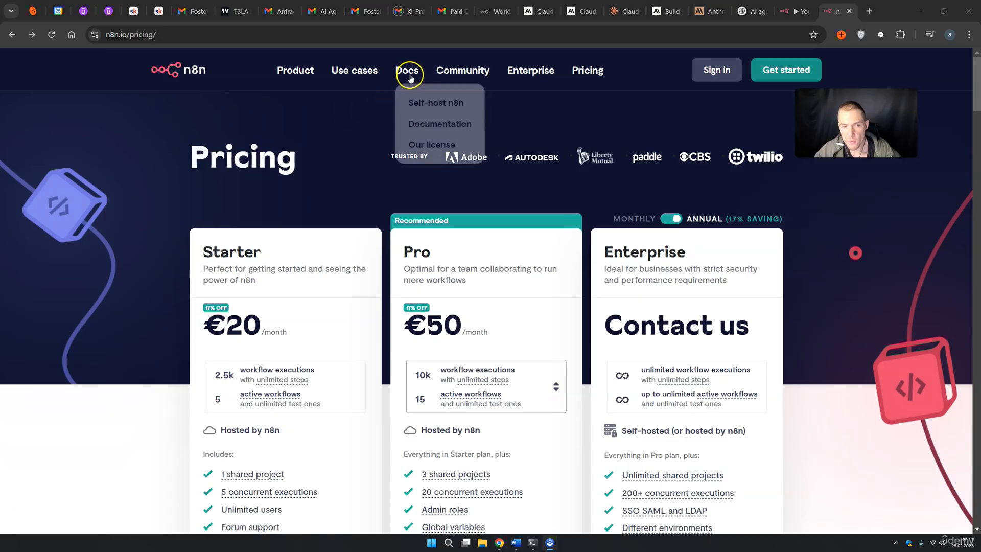
pyautogui.click(427, 103)
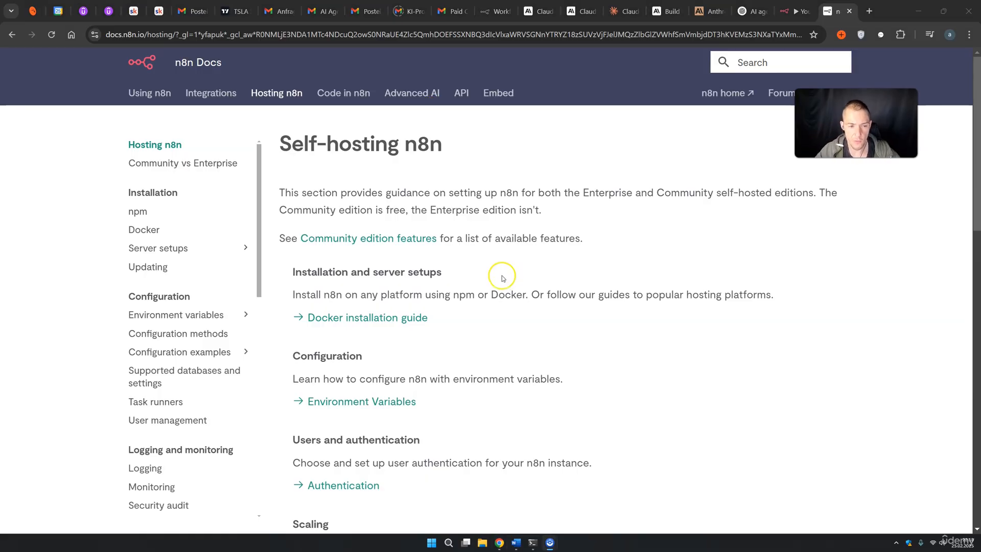
pyautogui.scroll(-1, 471, 281)
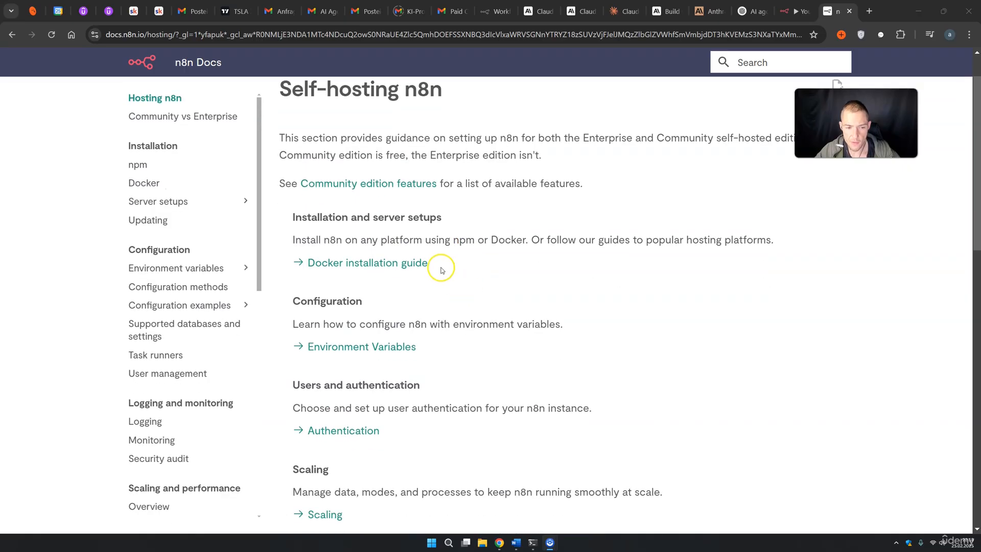
pyautogui.moveTo(436, 264); pyautogui.dragTo(347, 264)
pyautogui.scroll(-1, 453, 289)
pyautogui.moveTo(441, 293); pyautogui.dragTo(328, 292)
pyautogui.rightClick(375, 293)
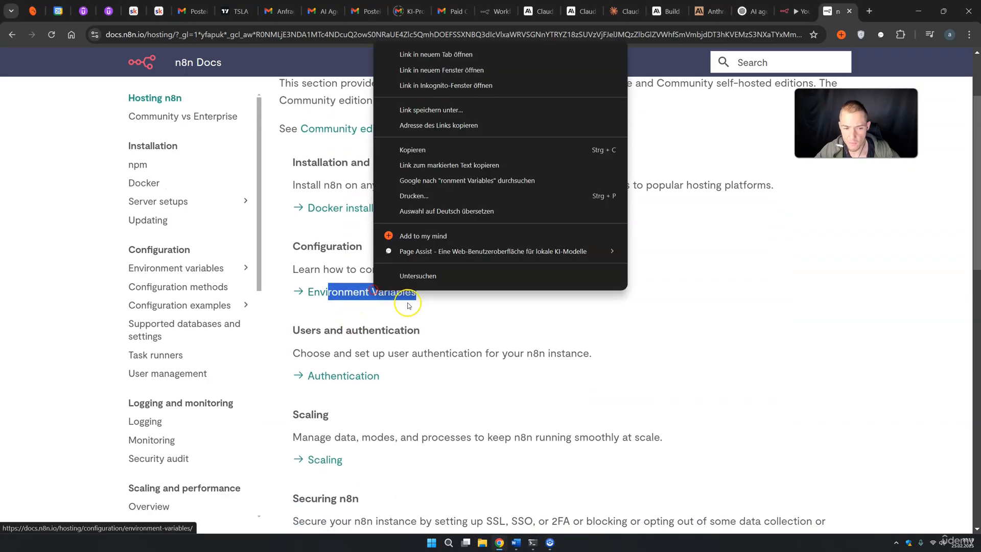
pyautogui.click(444, 56)
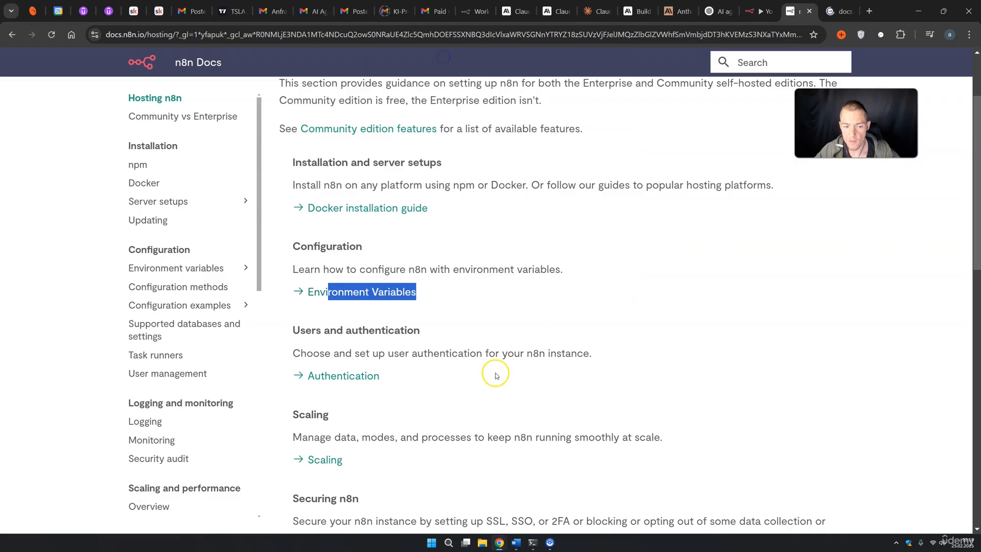
# Step: Read the self-hosting sections on users and authentication, scaling, securing n8n, starter kits and knowledge prerequisites
pyautogui.scroll(-1, 482, 285)
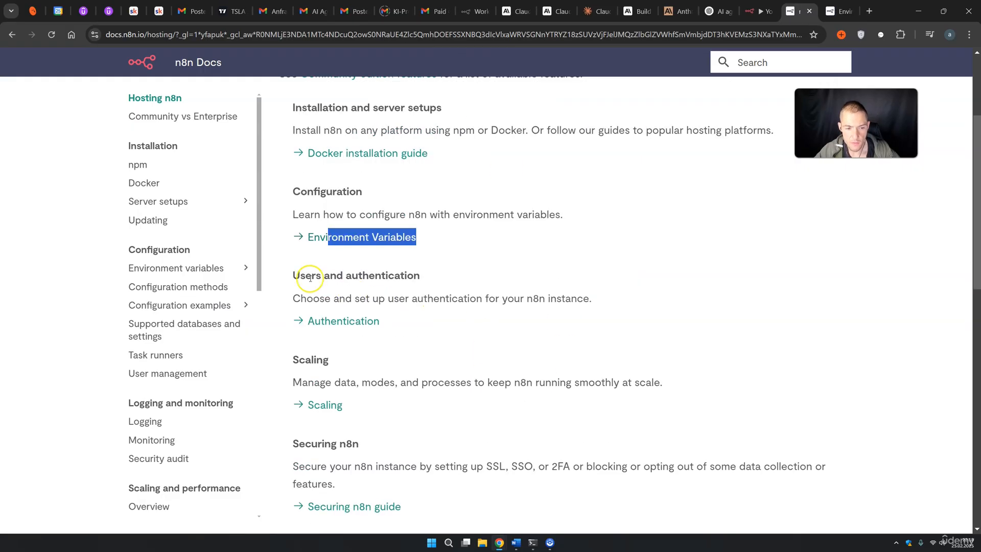
pyautogui.moveTo(312, 276); pyautogui.dragTo(405, 280)
pyautogui.scroll(-1, 433, 306)
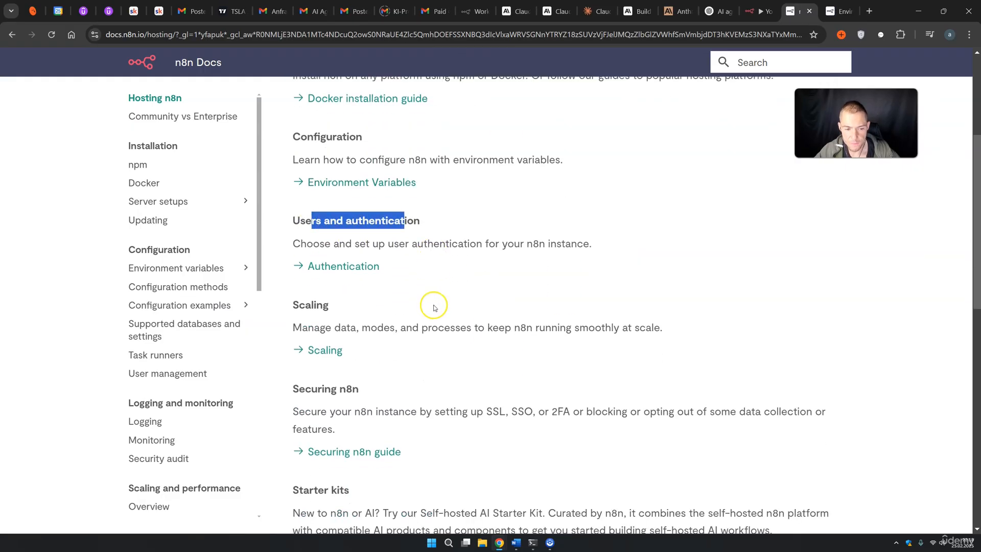
pyautogui.moveTo(308, 328); pyautogui.dragTo(439, 327)
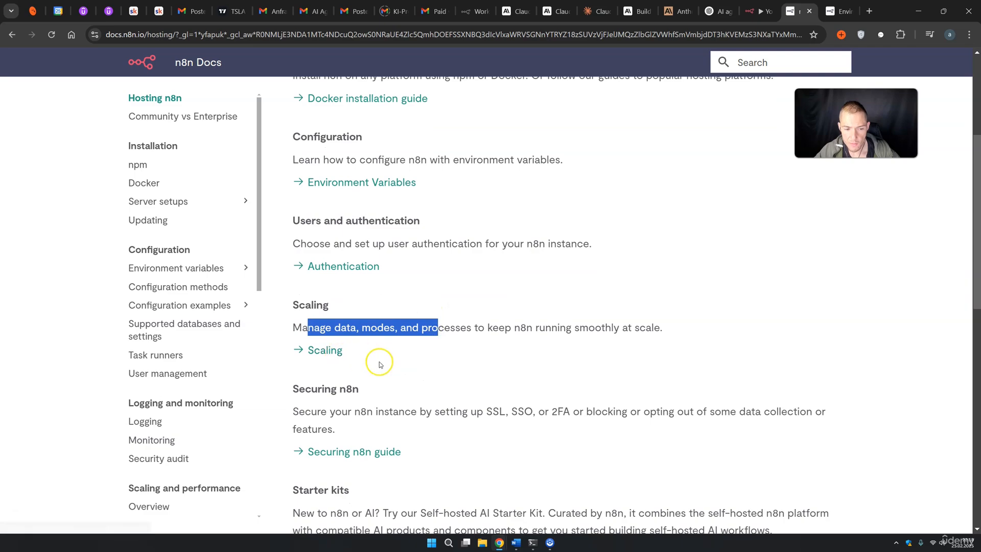
pyautogui.scroll(-1, 378, 352)
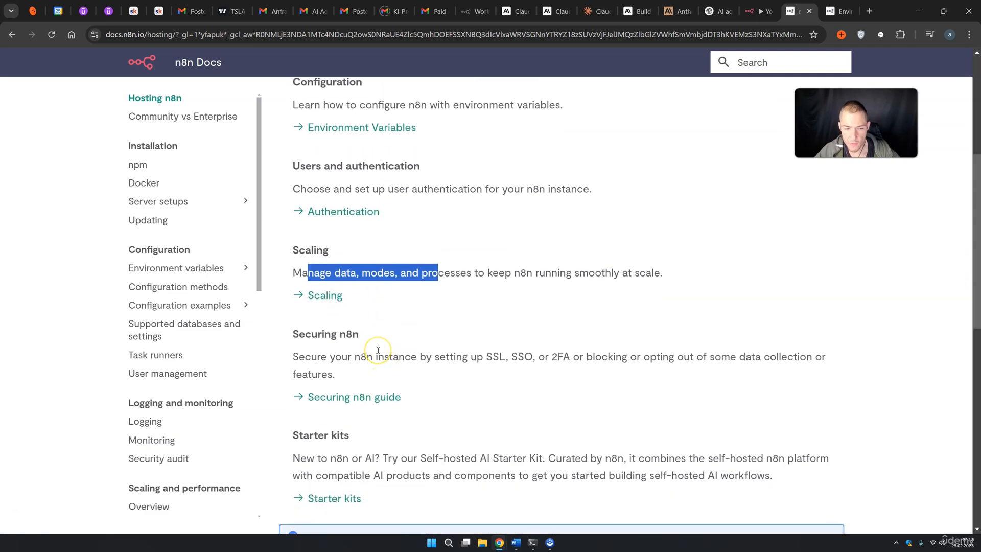
pyautogui.scroll(-2, 378, 350)
pyautogui.scroll(-1, 376, 353)
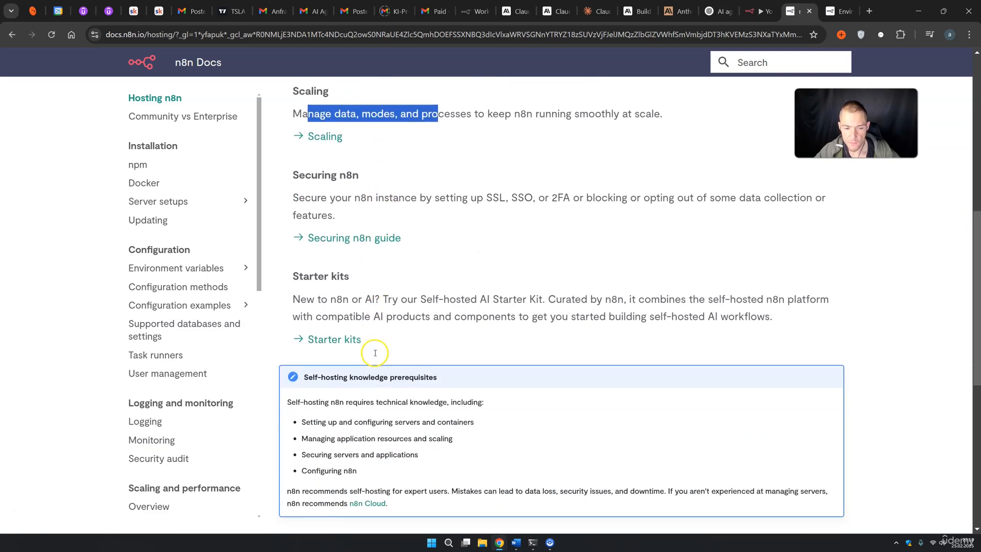
pyautogui.scroll(-4, 375, 352)
pyautogui.scroll(12, 375, 354)
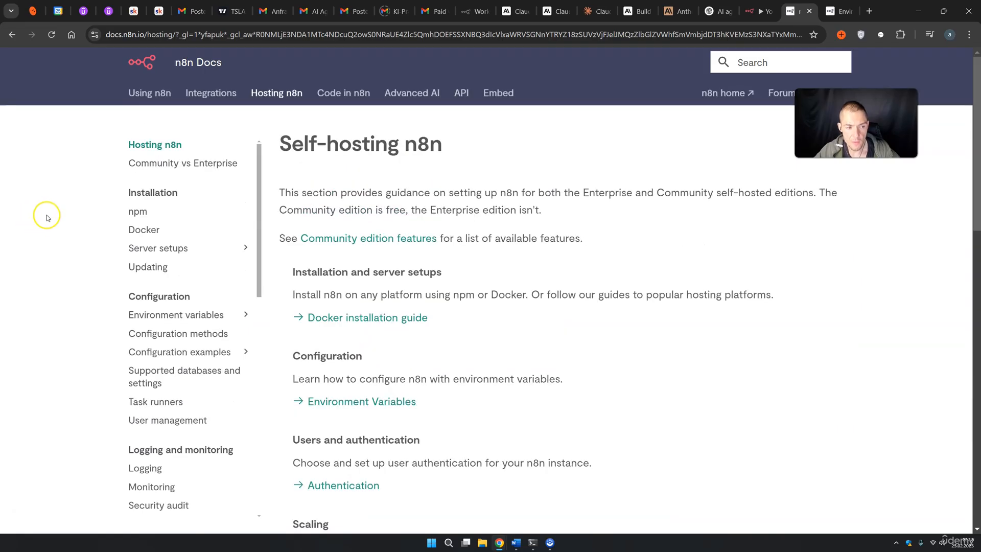
# Step: Open the Community vs Enterprise page and review the features the community edition leaves out
pyautogui.click(162, 168)
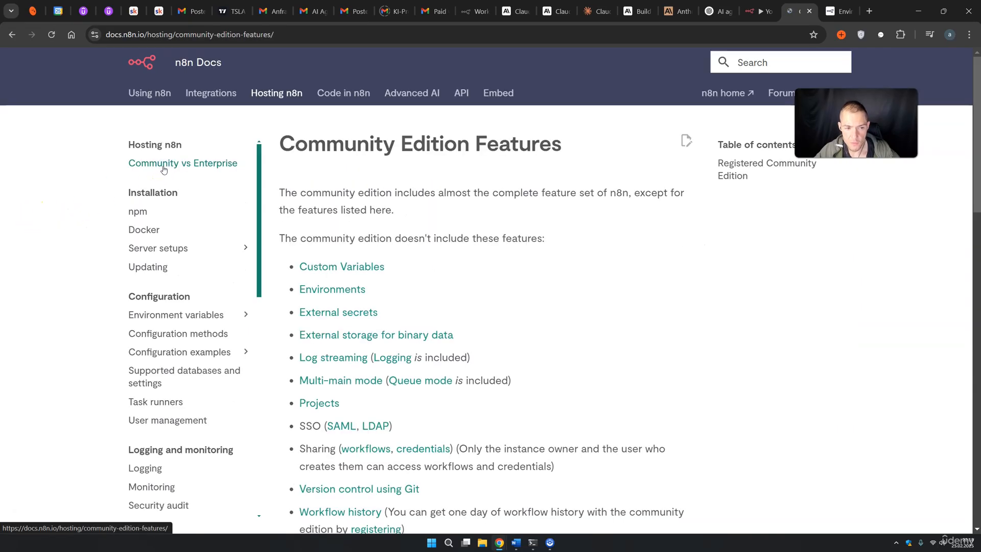
pyautogui.scroll(-2, 411, 482)
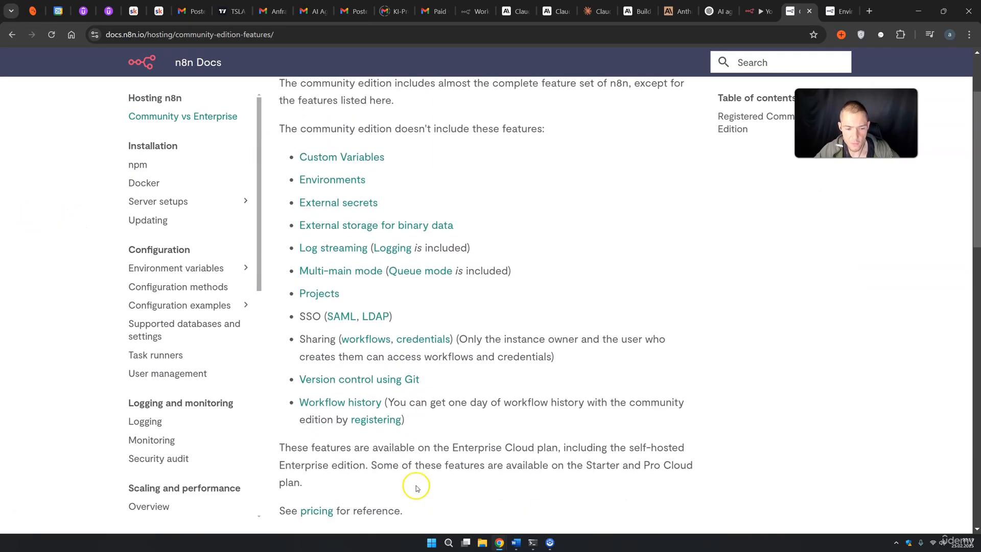
pyautogui.scroll(3, 413, 463)
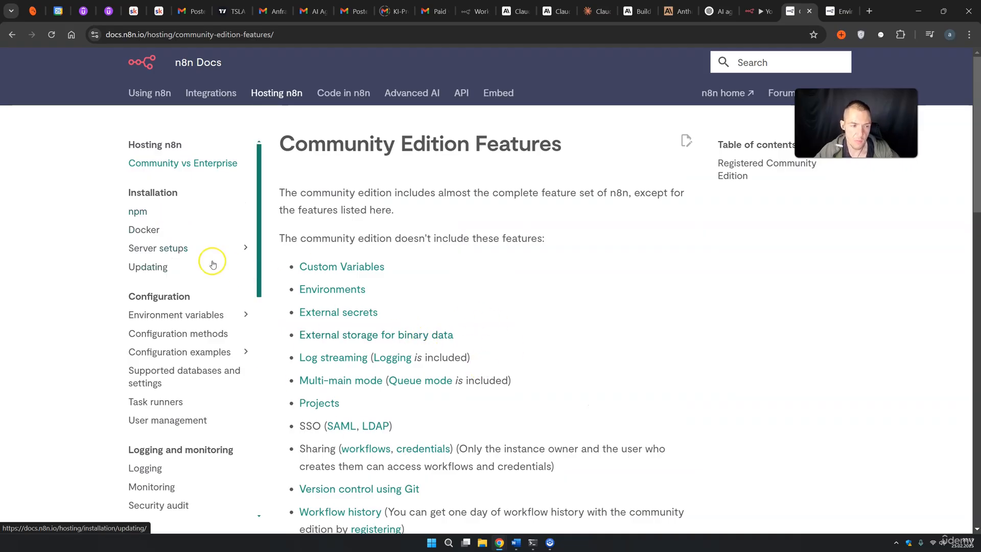
# Step: Check the Node.js requirement in the npm installation guide and open the Docker installation guide
pyautogui.click(138, 213)
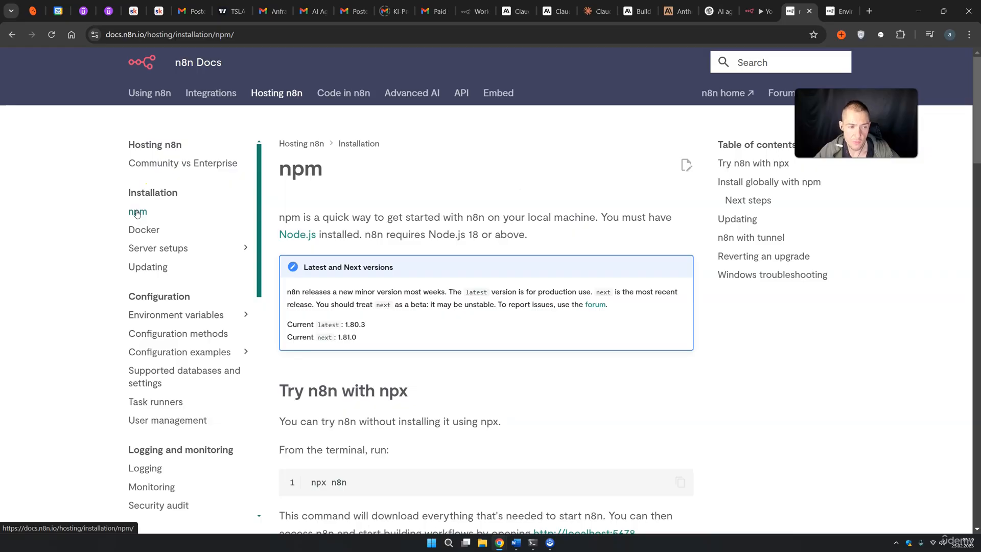
pyautogui.click(147, 215)
pyautogui.moveTo(344, 235); pyautogui.dragTo(286, 238)
pyautogui.click(139, 231)
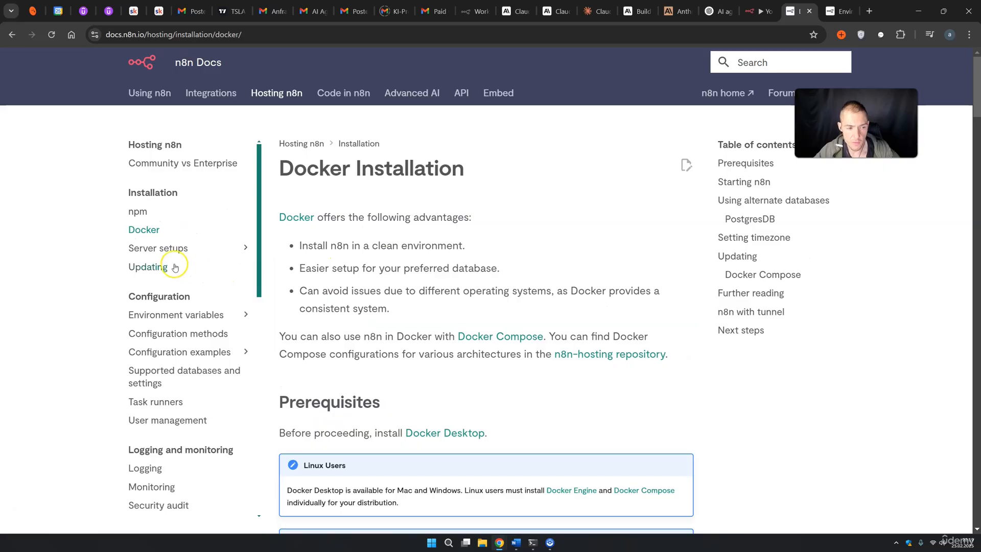
# Step: Open the Server setups page of the n8n docs and review the listed Docker Compose and Kubernetes hosting providers
pyautogui.click(160, 249)
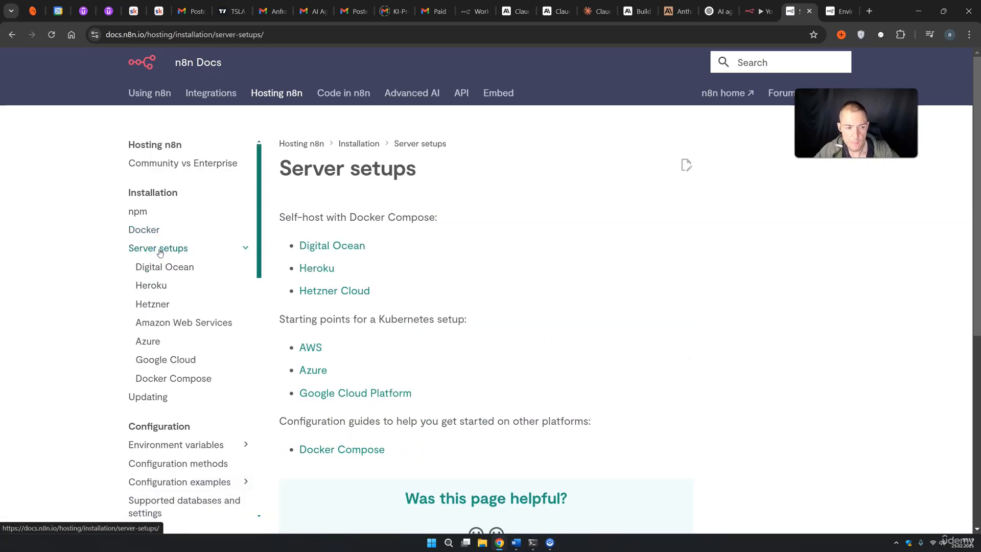
pyautogui.click(172, 270)
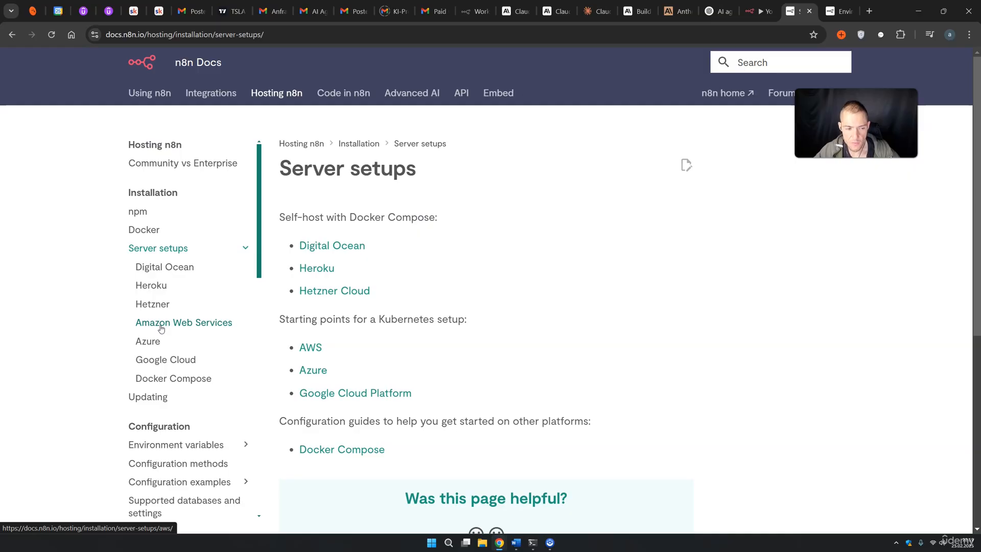
pyautogui.click(142, 343)
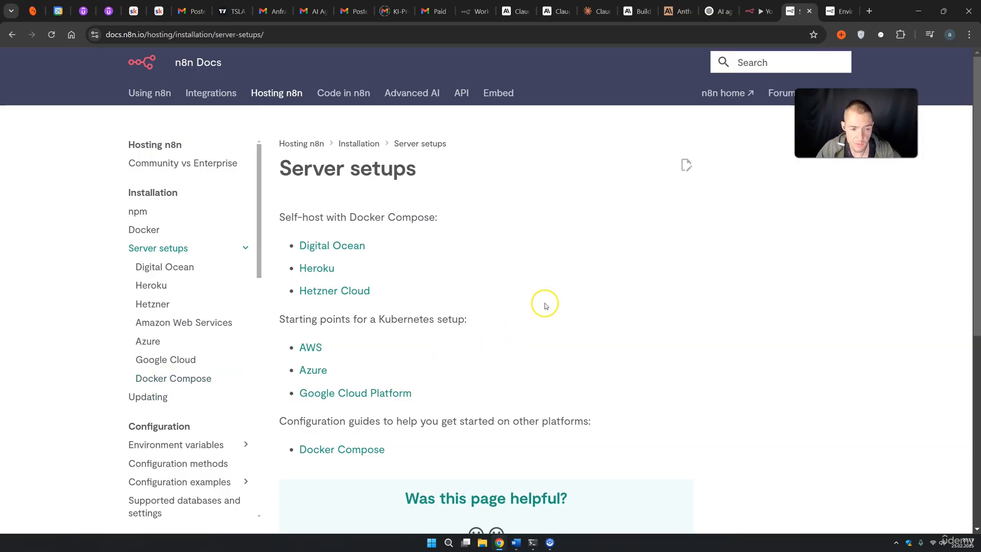
pyautogui.scroll(-1, 590, 276)
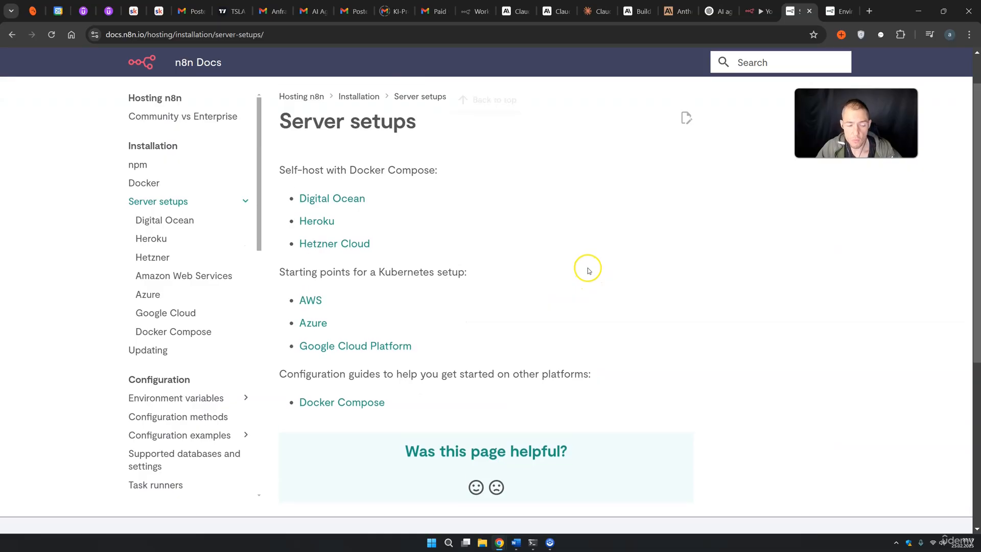
pyautogui.scroll(1, 589, 270)
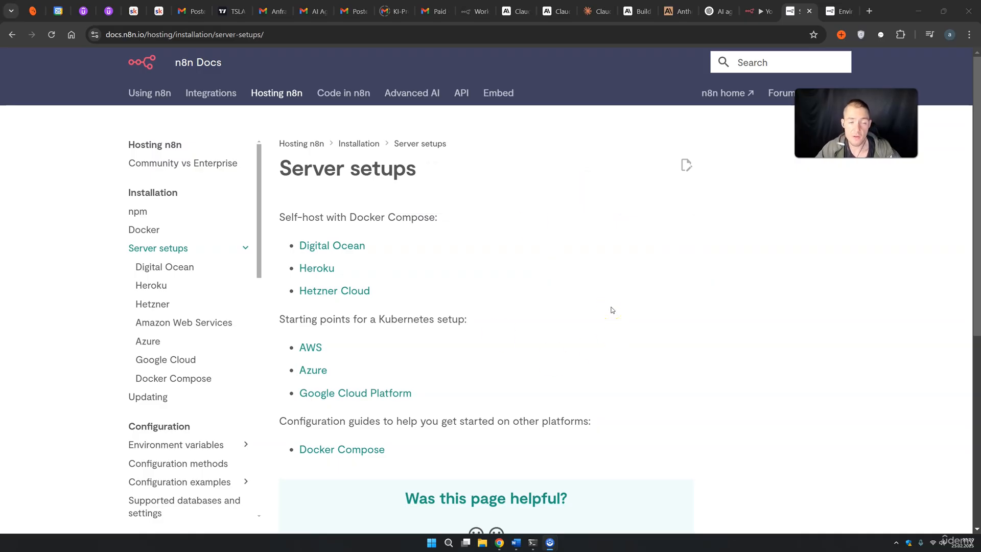
# Step: Leave the n8n docs and open the account dashboard of the hosting platform at render.com
pyautogui.click(13, 35)
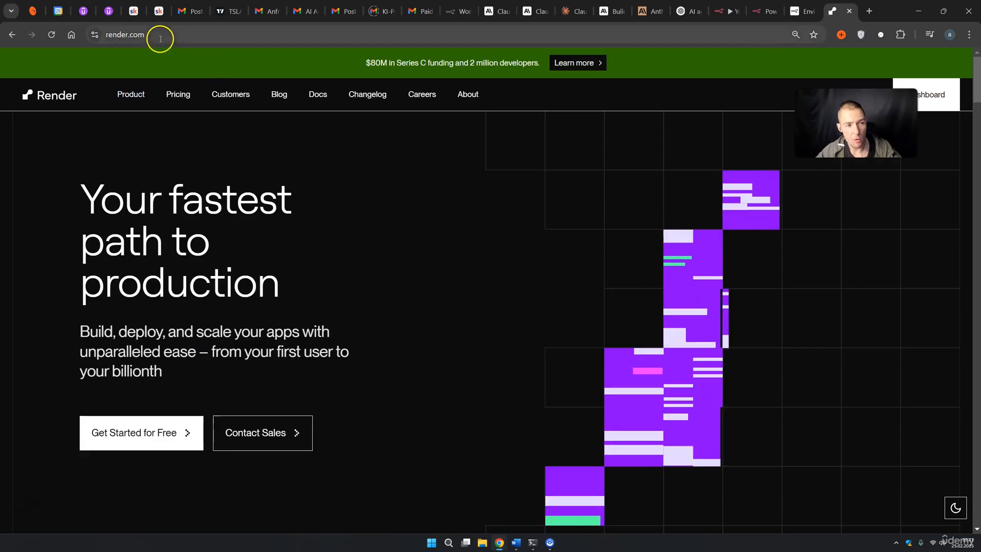
pyautogui.doubleClick(134, 34)
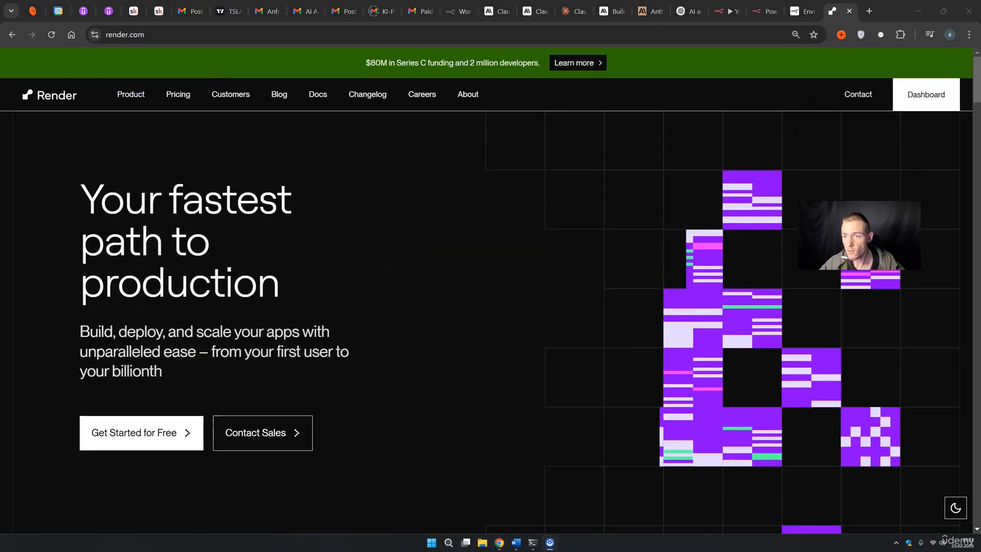
pyautogui.click(934, 96)
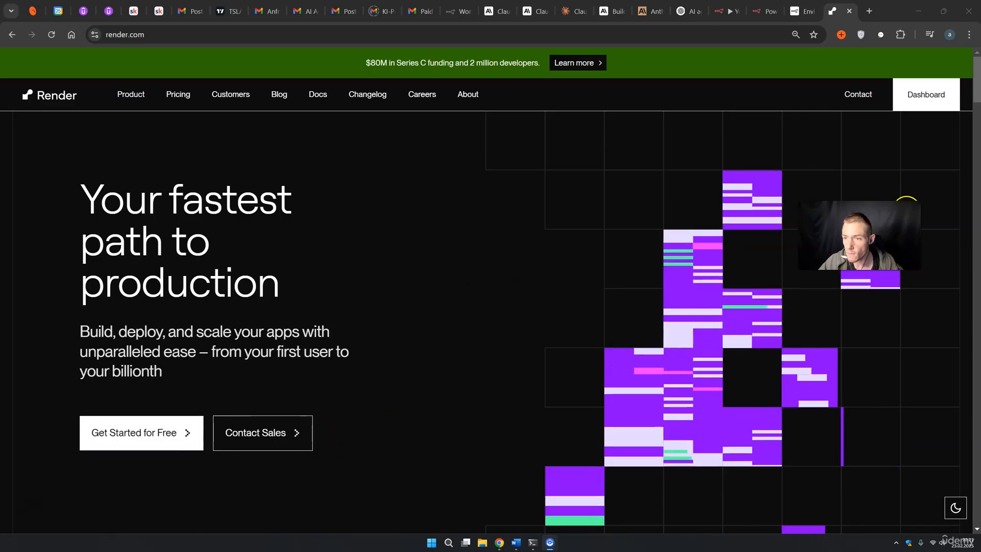
pyautogui.click(938, 94)
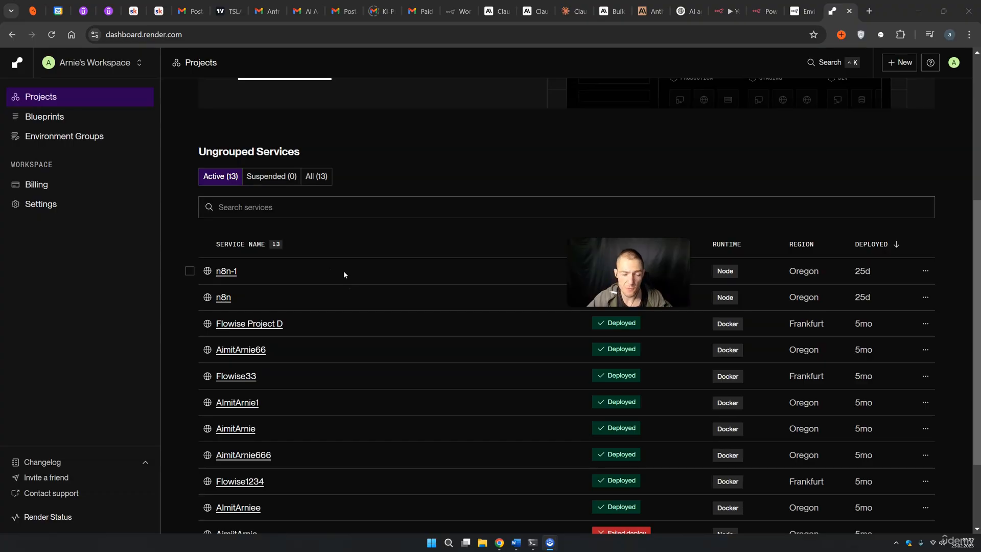
# Step: Start adding a new Web Service from the Render projects overview
pyautogui.click(358, 263)
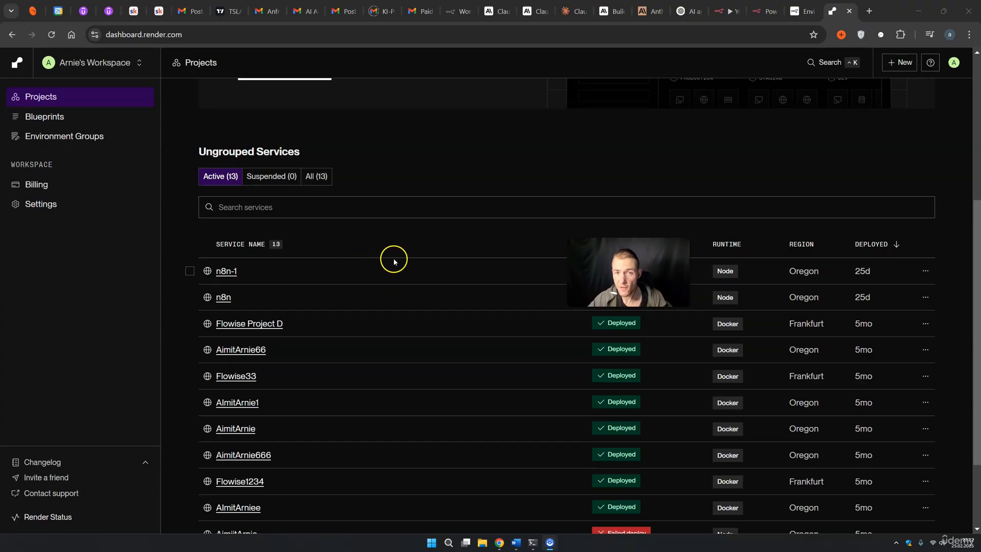
pyautogui.scroll(4, 396, 262)
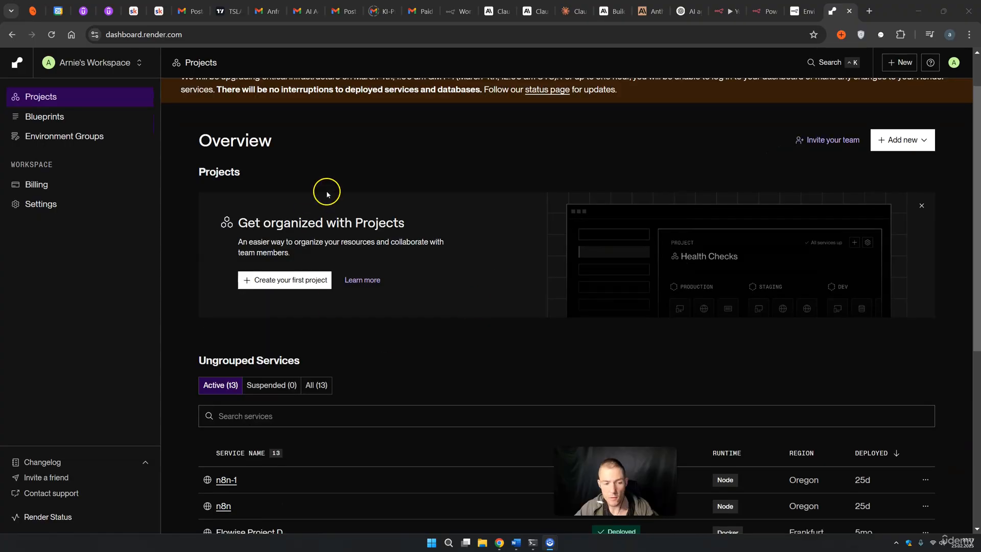
pyautogui.click(902, 140)
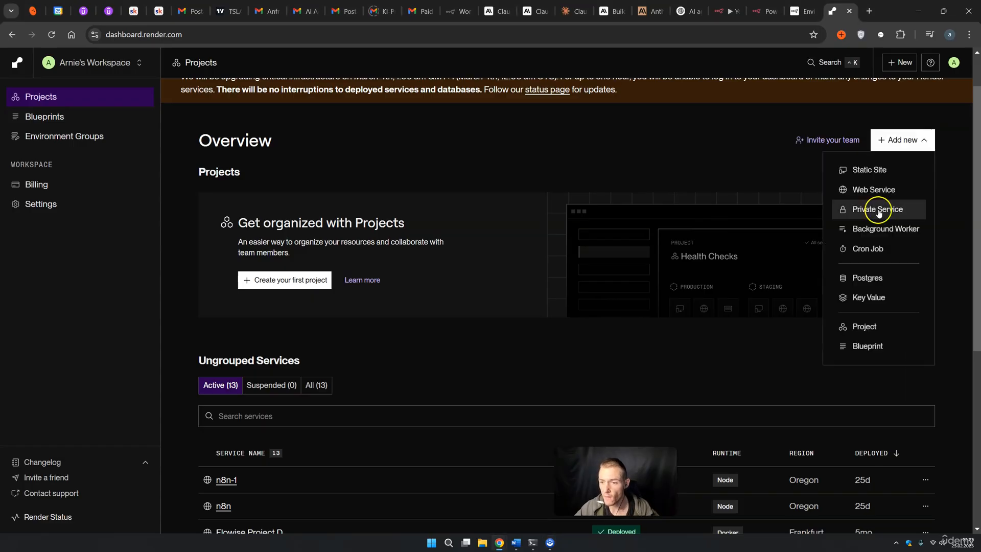
pyautogui.click(885, 195)
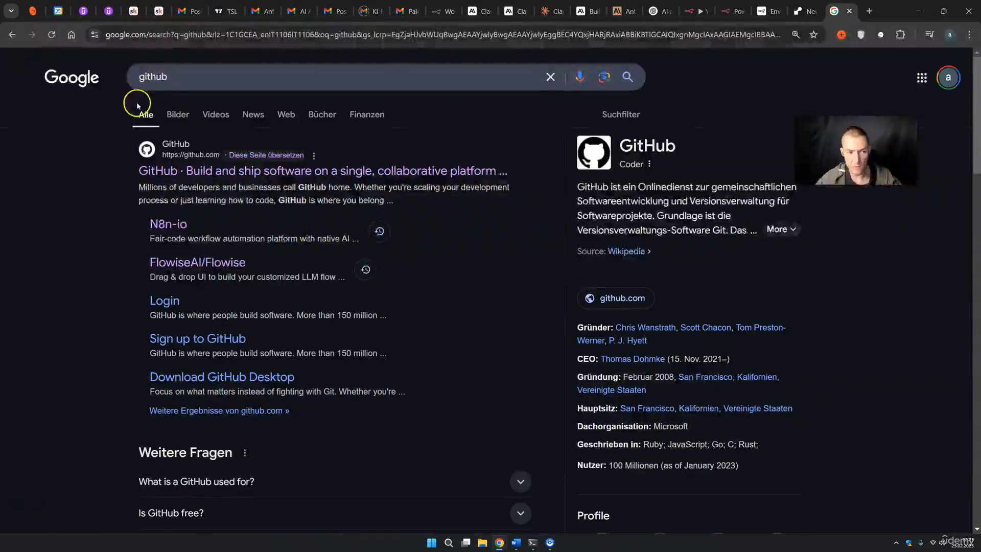
# Step: Open GitHub from the Google results and sign in with the saved account credentials
pyautogui.click(197, 170)
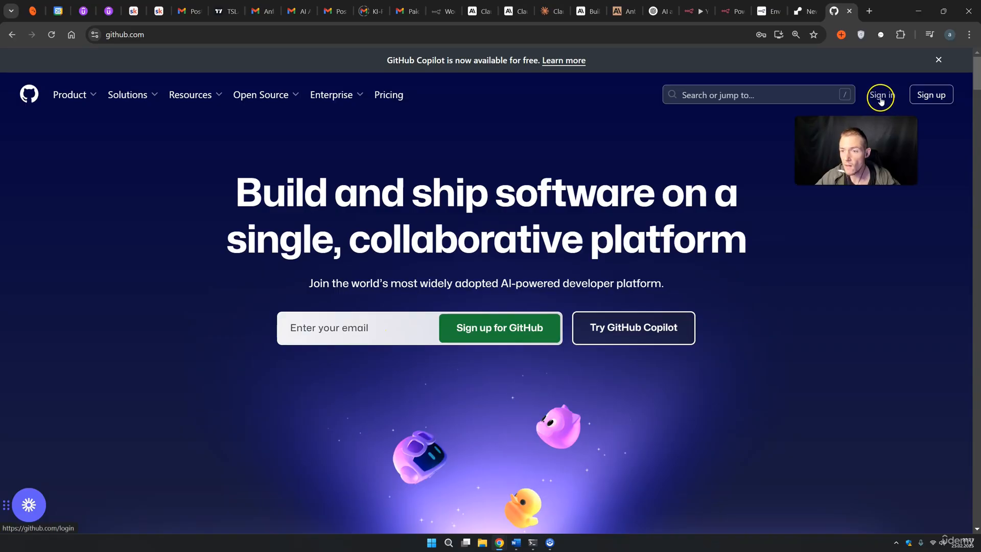
pyautogui.click(491, 260)
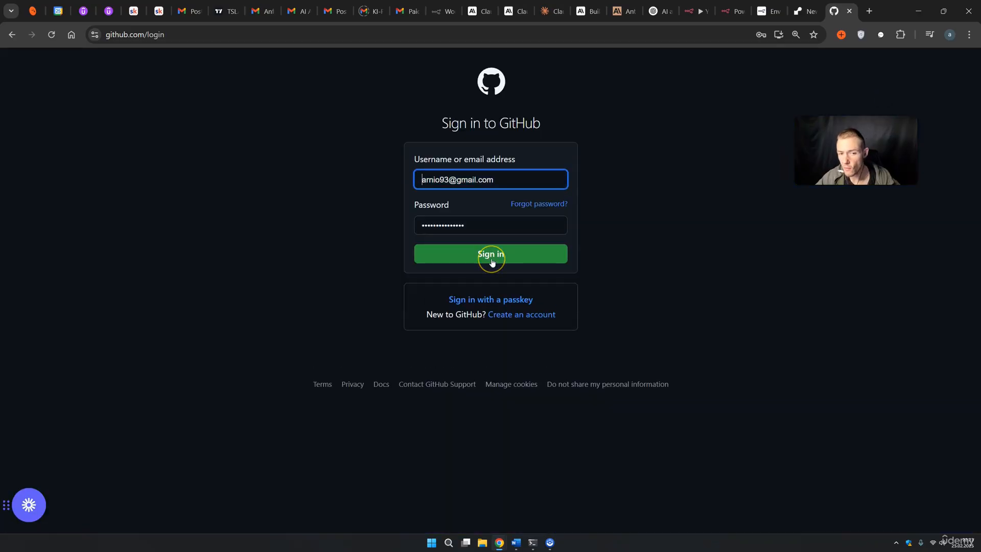
pyautogui.click(492, 261)
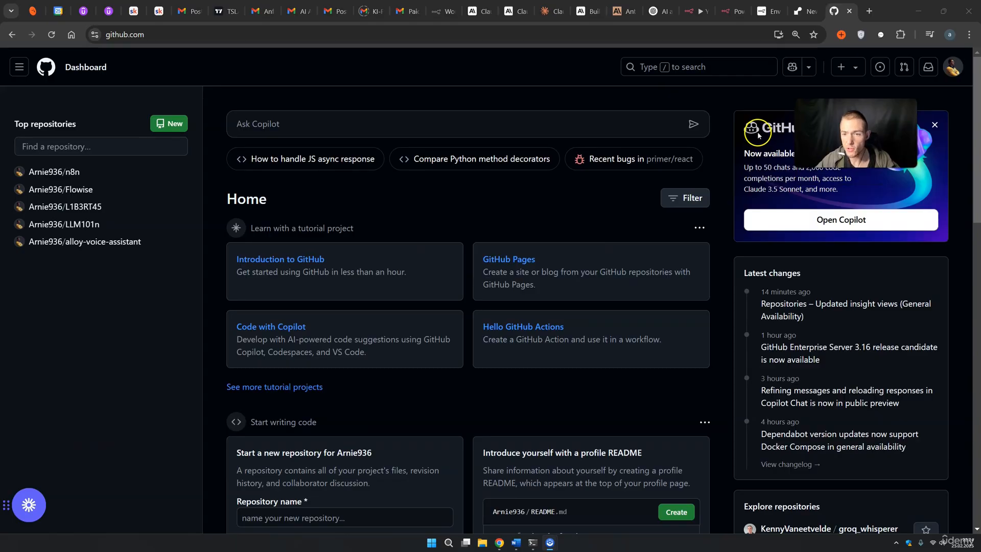
# Step: Search GitHub for n8n and open the official n8n-io/n8n repository
pyautogui.click(699, 67)
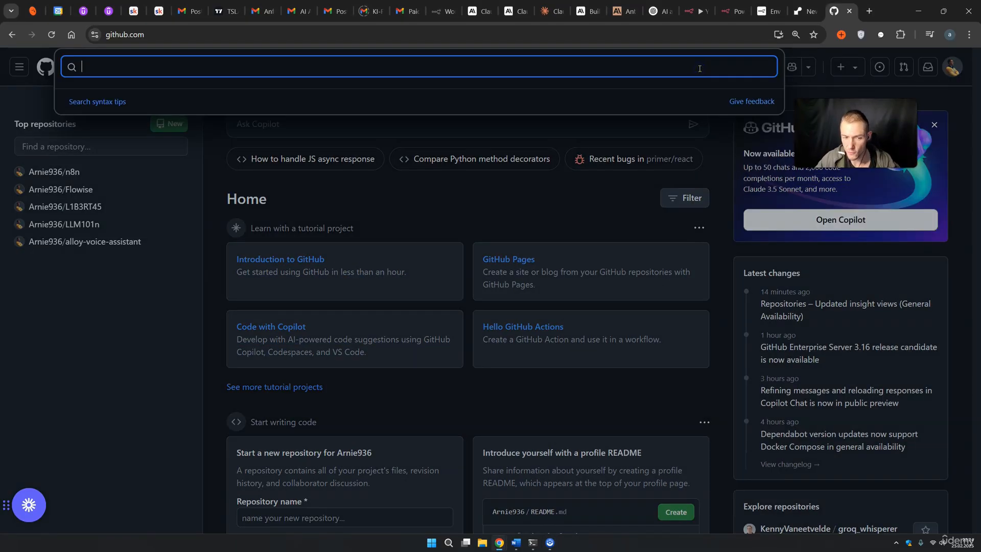
pyautogui.write('n8n')
pyautogui.press('Return')
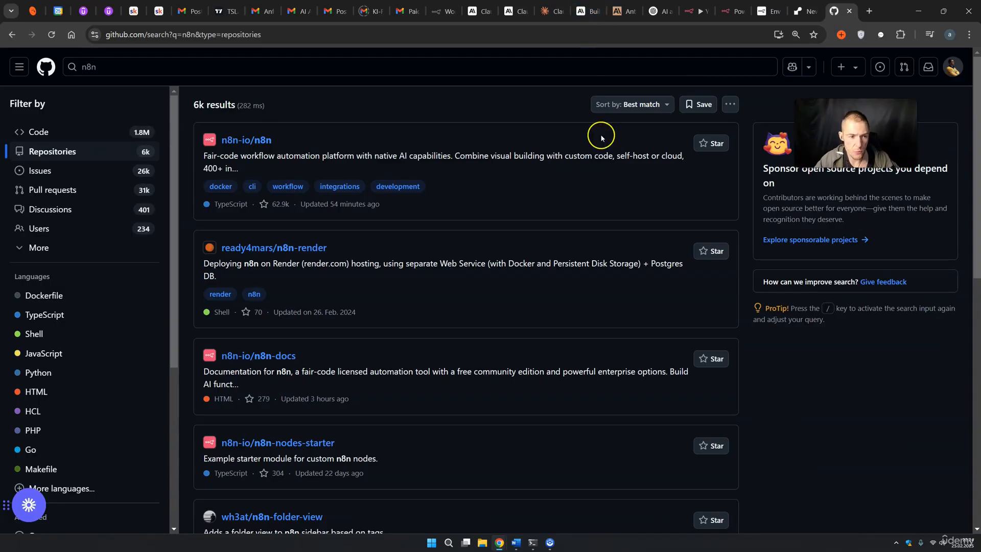
pyautogui.click(257, 143)
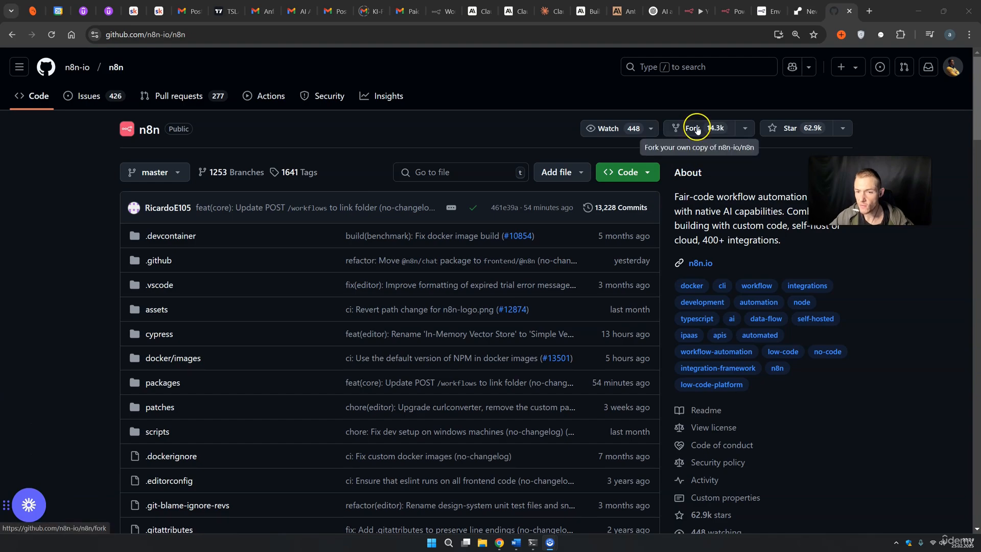
# Step: Try to create a new fork of n8n-io/n8n, and open the account's existing n8n fork
pyautogui.click(745, 128)
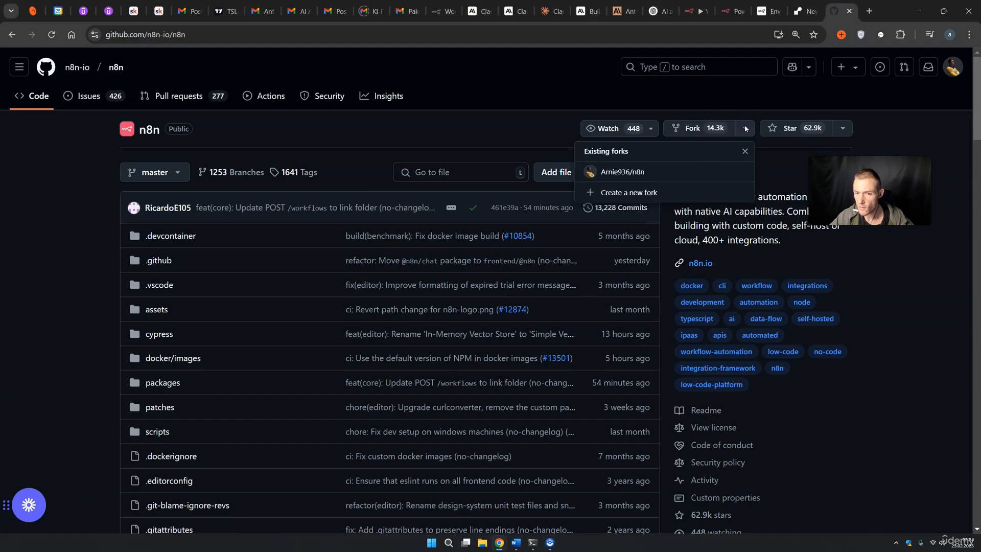
pyautogui.click(658, 194)
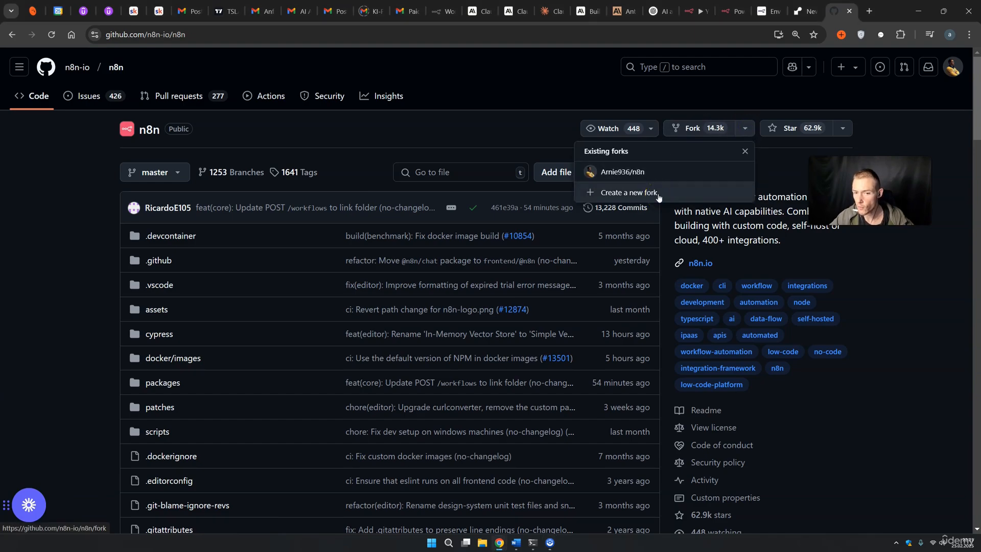
pyautogui.click(629, 173)
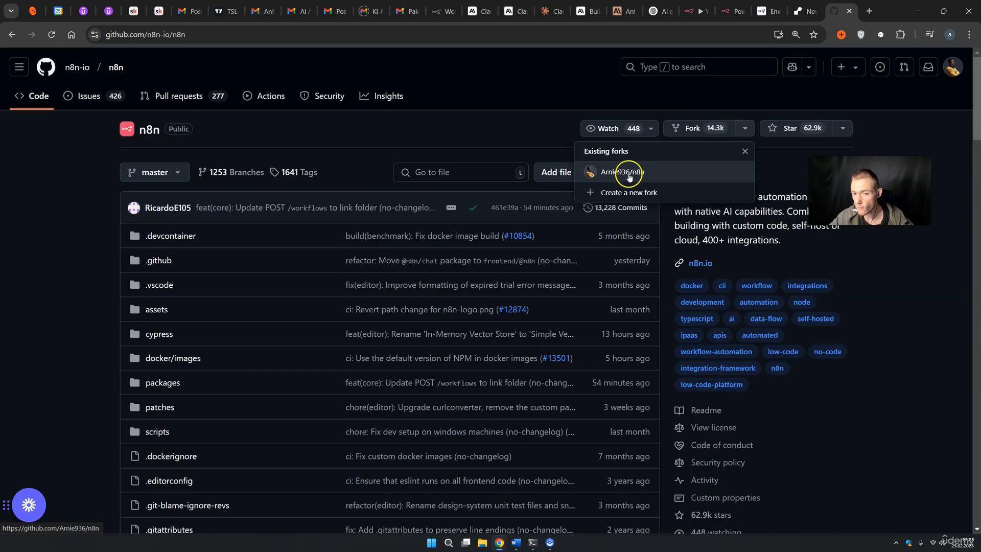
pyautogui.click(624, 194)
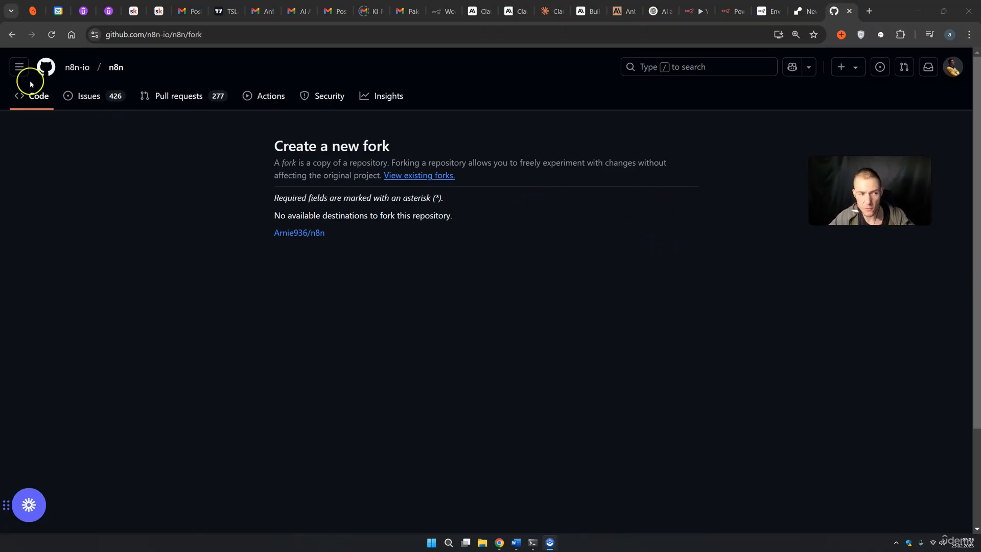
pyautogui.click(299, 233)
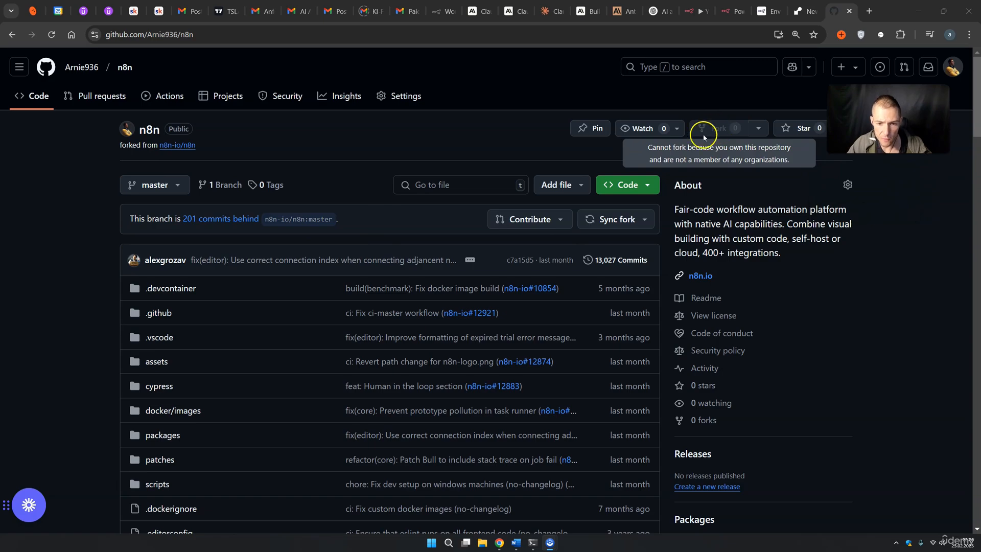
# Step: Sync the forked n8n repository by updating its master branch from the upstream n8n-io repository
pyautogui.click(632, 221)
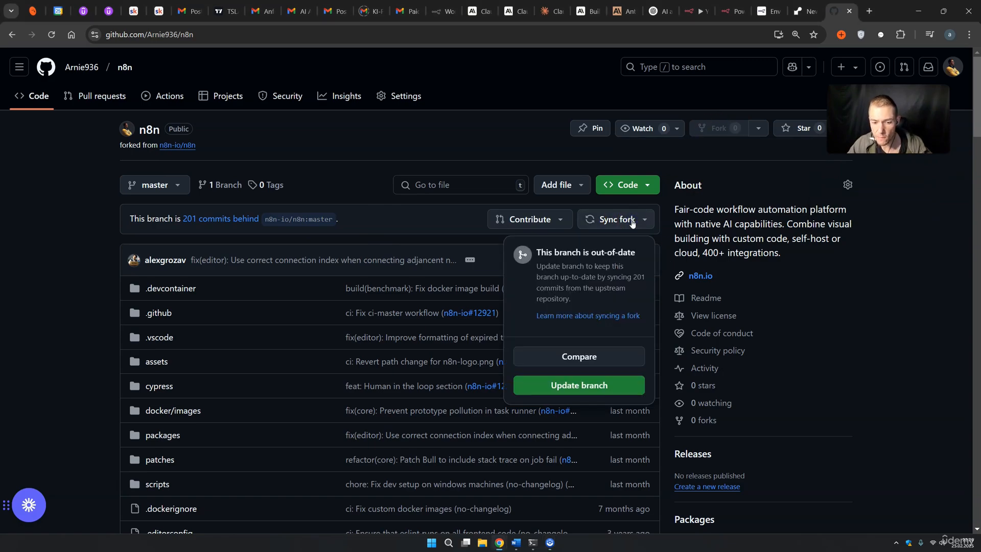
pyautogui.click(594, 386)
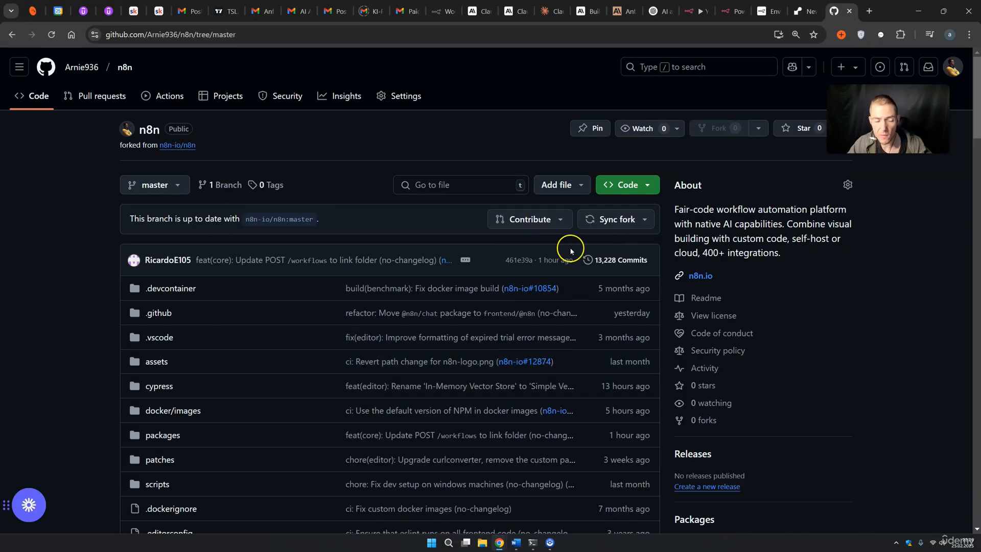
pyautogui.click(603, 219)
pyautogui.click(27, 304)
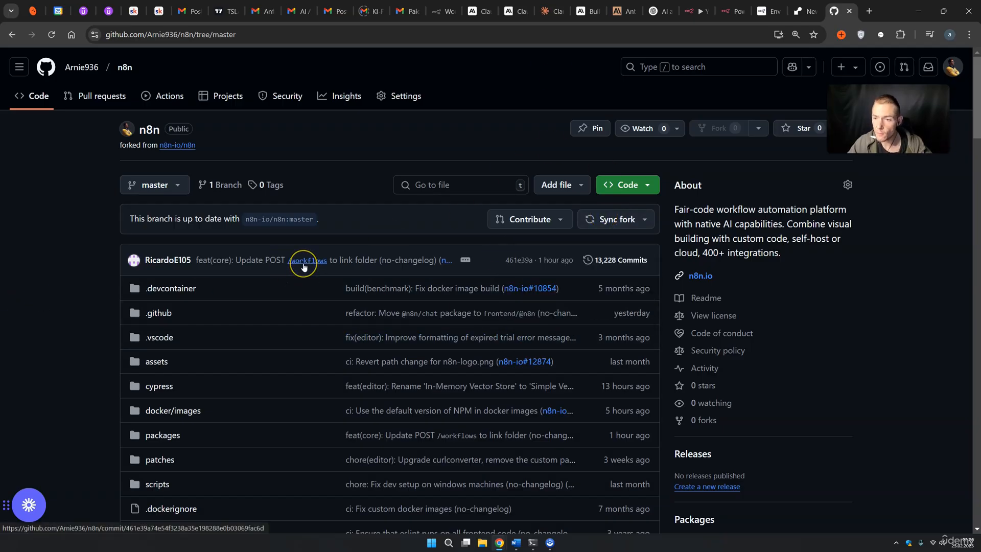
pyautogui.moveTo(304, 267)
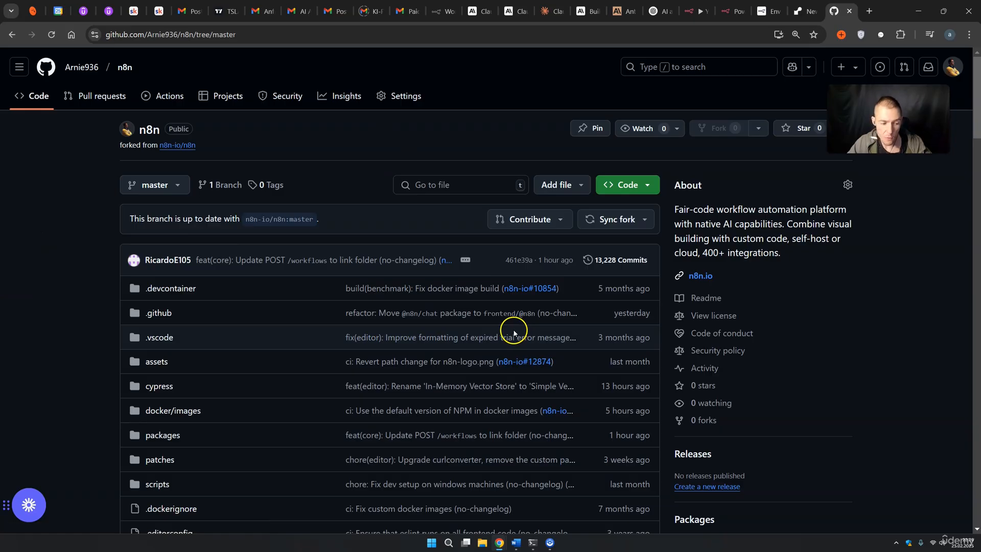
# Step: Return to Render's new web service setup and connect the forked n8n repository as the source code
pyautogui.click(806, 12)
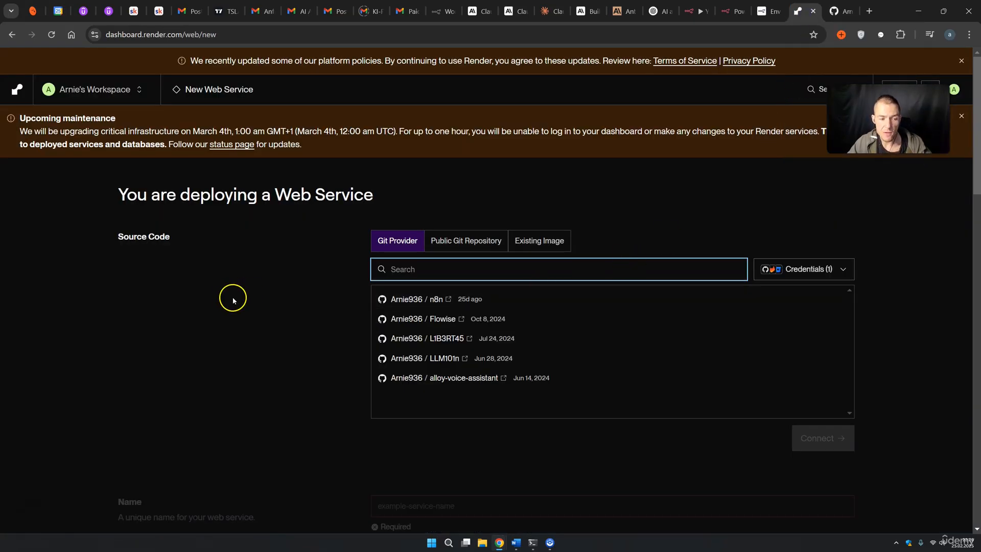
pyautogui.click(836, 270)
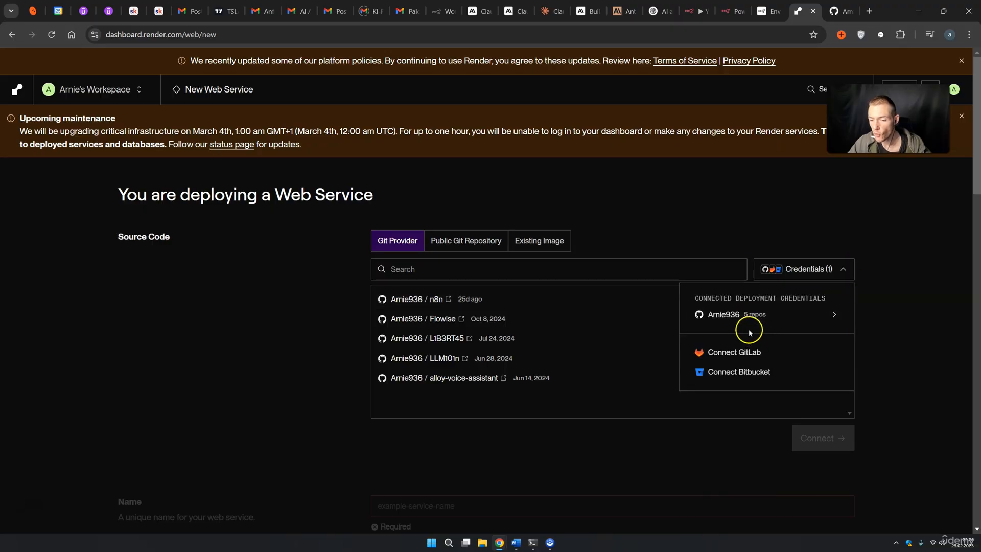
pyautogui.click(883, 301)
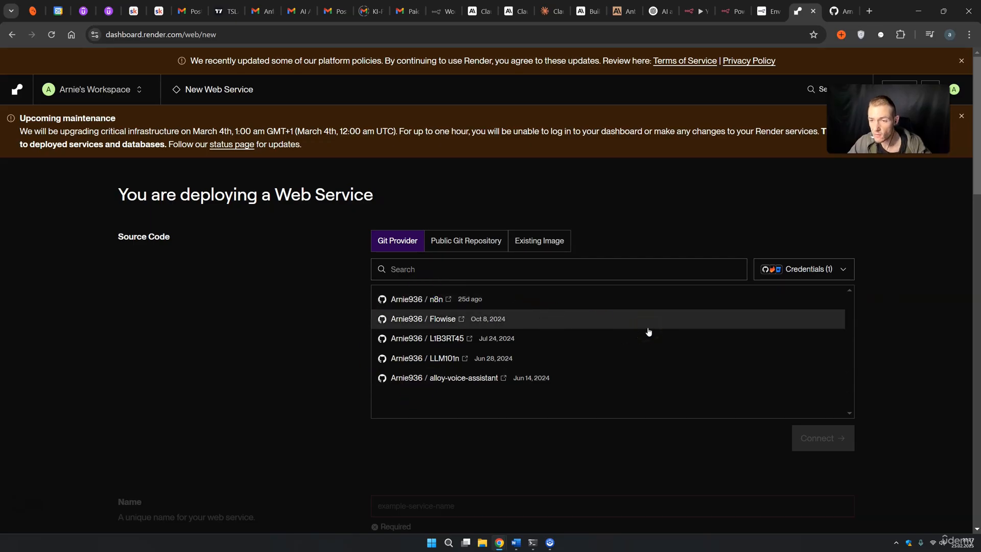
pyautogui.click(426, 299)
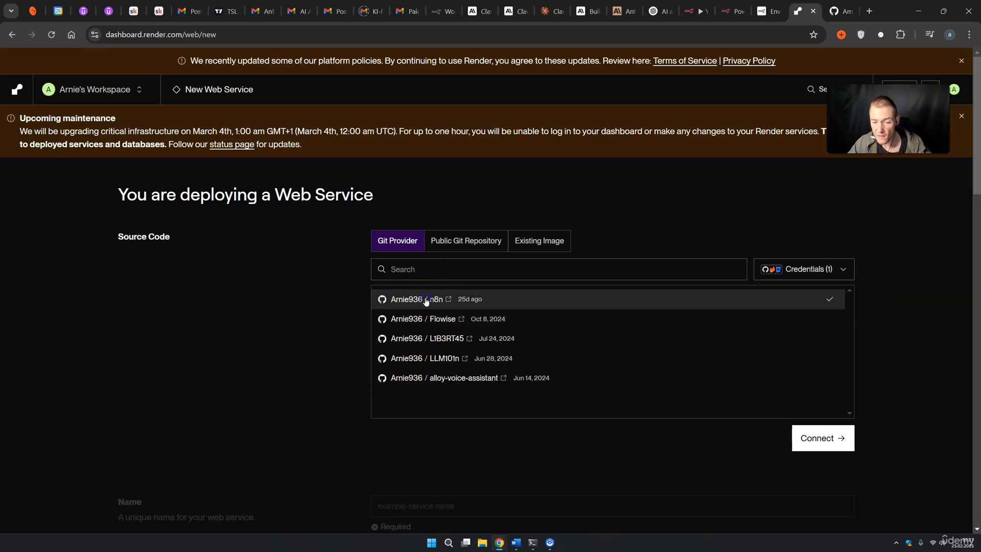
pyautogui.click(825, 439)
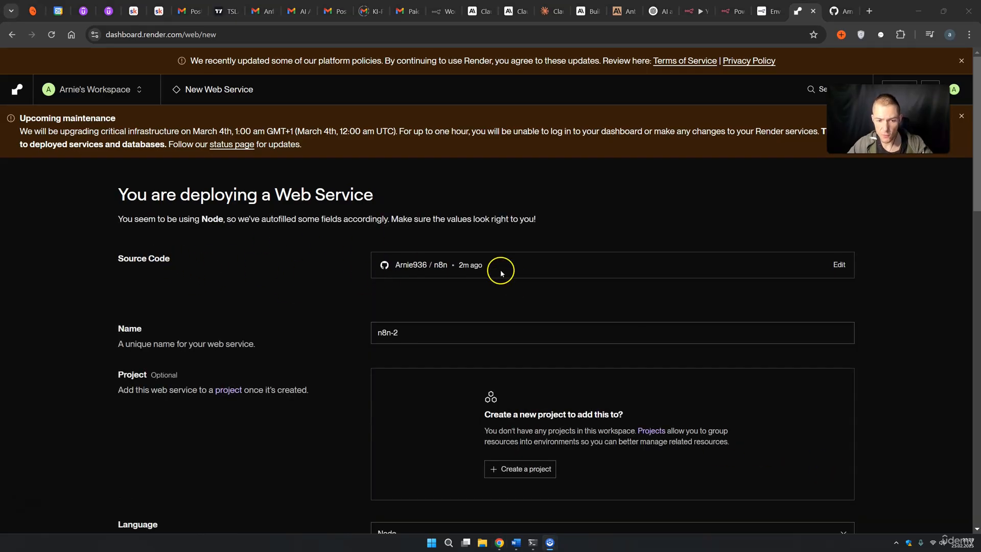
# Step: Set the new web service's name to n8n-3
pyautogui.moveTo(500, 274); pyautogui.dragTo(466, 268)
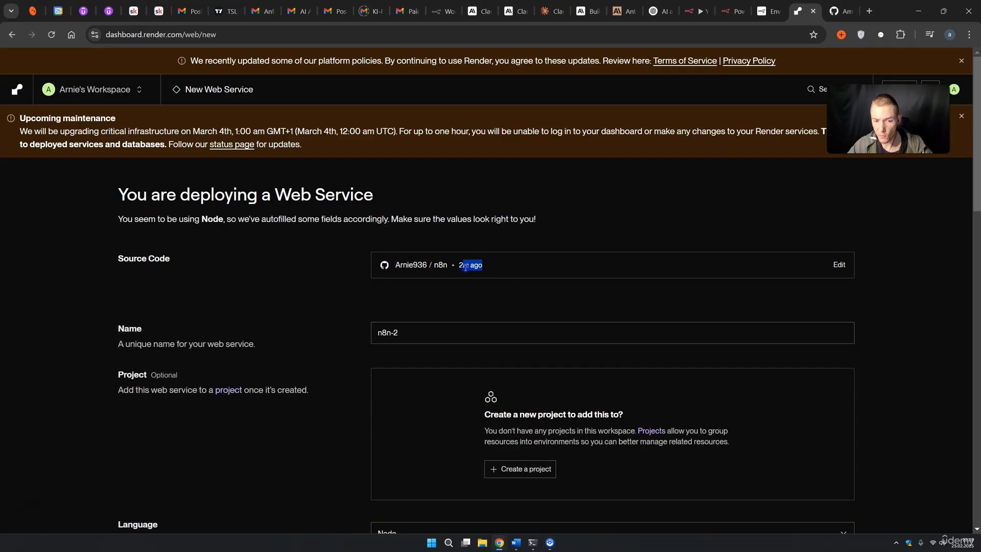
pyautogui.click(465, 295)
pyautogui.click(417, 332)
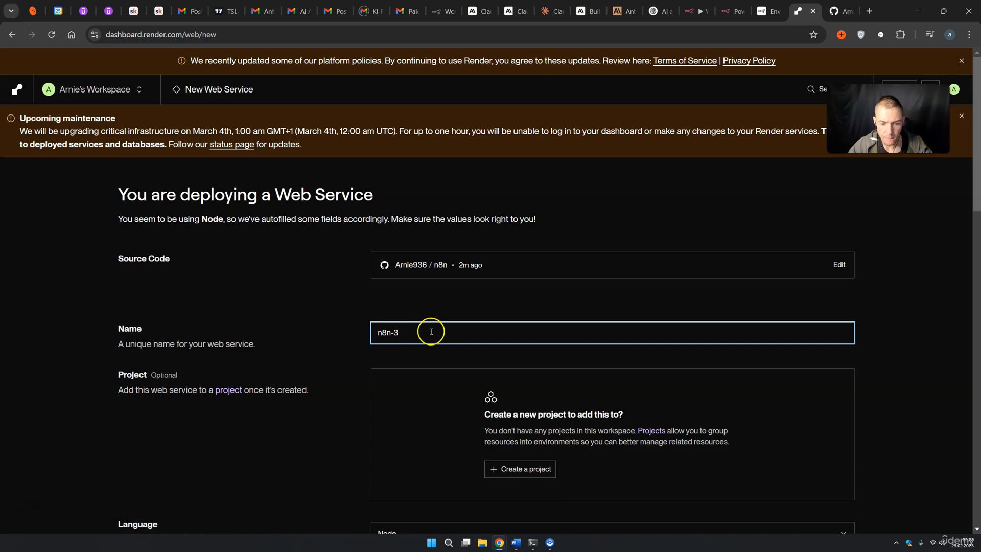
# Step: Review the web service's project, language, branch, region, root directory, build command and start command settings
pyautogui.scroll(-1, 432, 331)
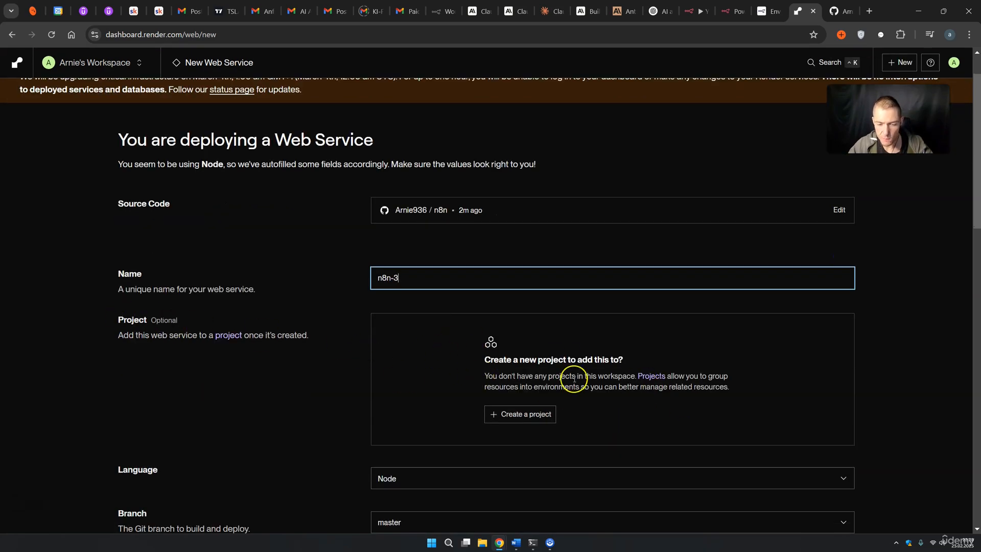
pyautogui.scroll(-3, 531, 370)
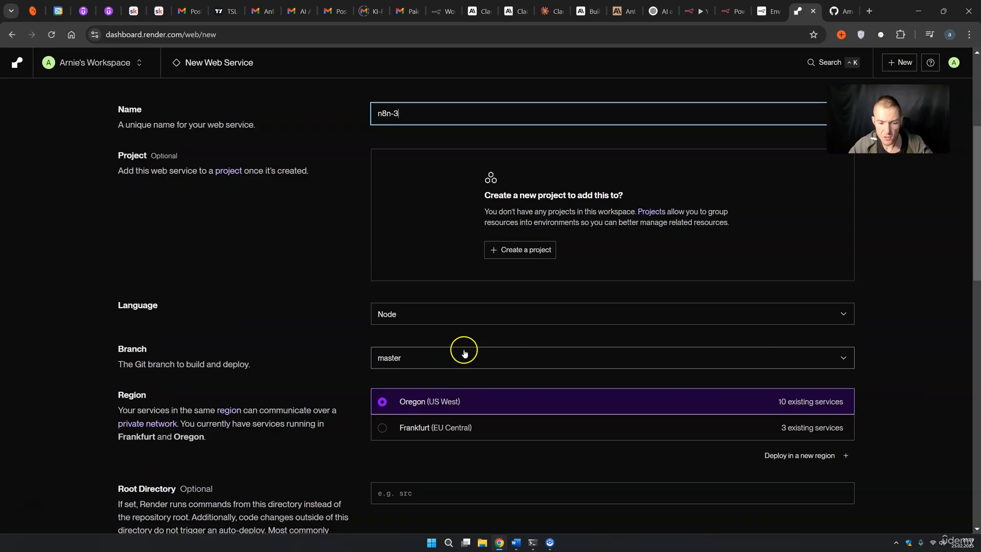
pyautogui.scroll(-2, 329, 381)
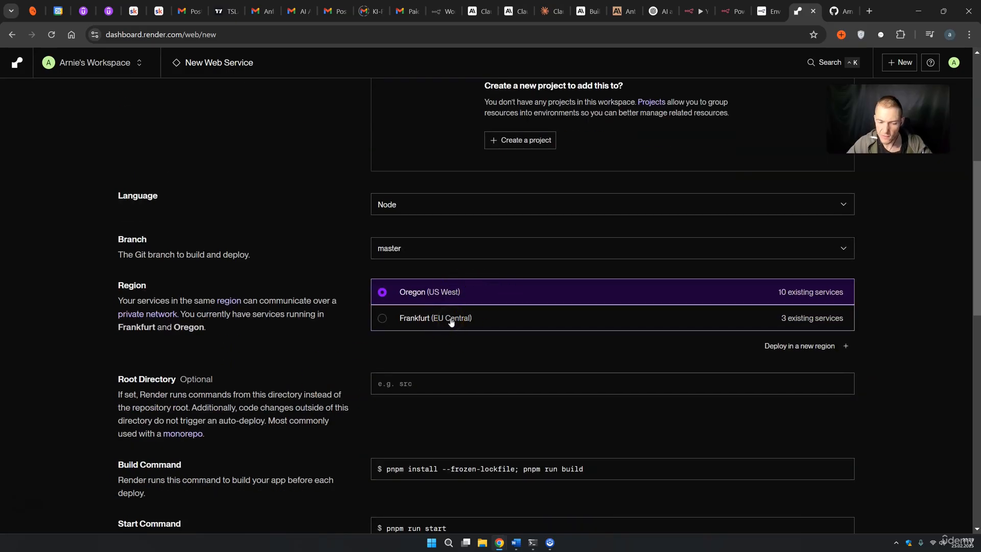
pyautogui.moveTo(131, 379); pyautogui.dragTo(151, 383)
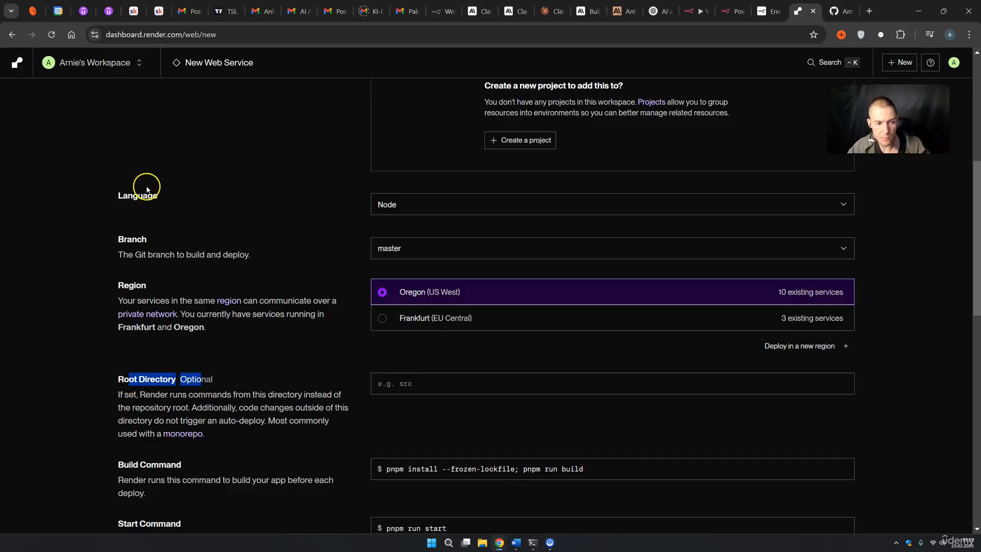
pyautogui.scroll(-1, 318, 295)
pyautogui.scroll(-2, 317, 295)
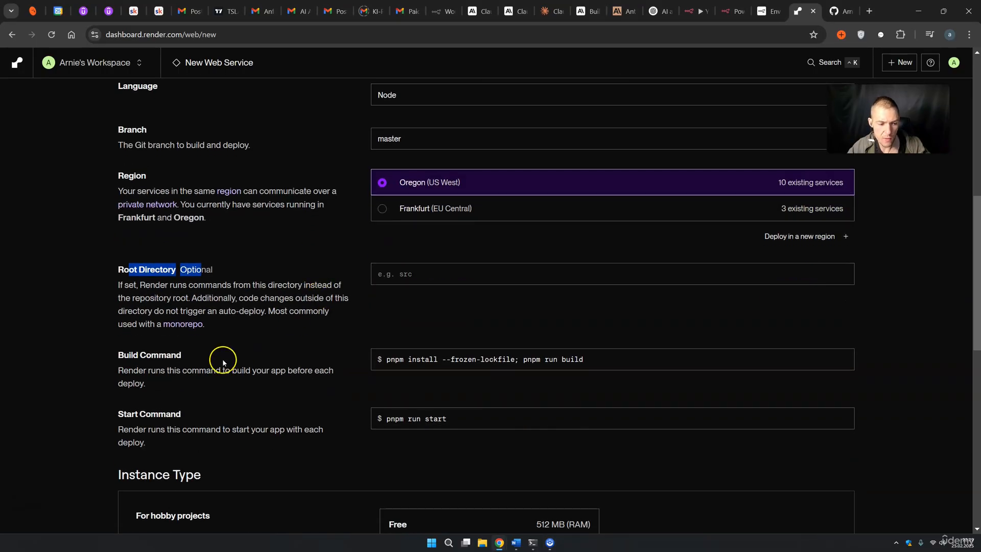
pyautogui.moveTo(129, 354); pyautogui.dragTo(175, 379)
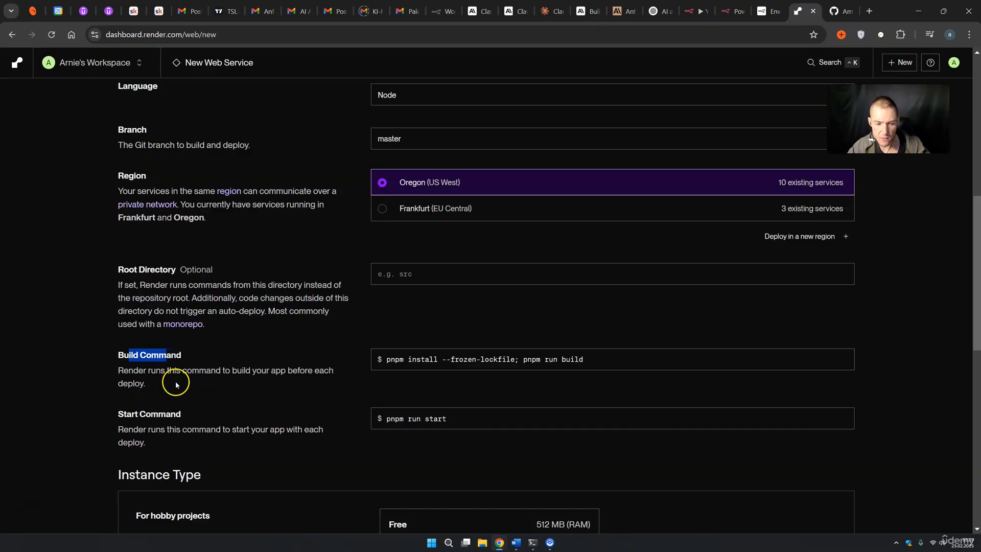
pyautogui.scroll(-1, 205, 368)
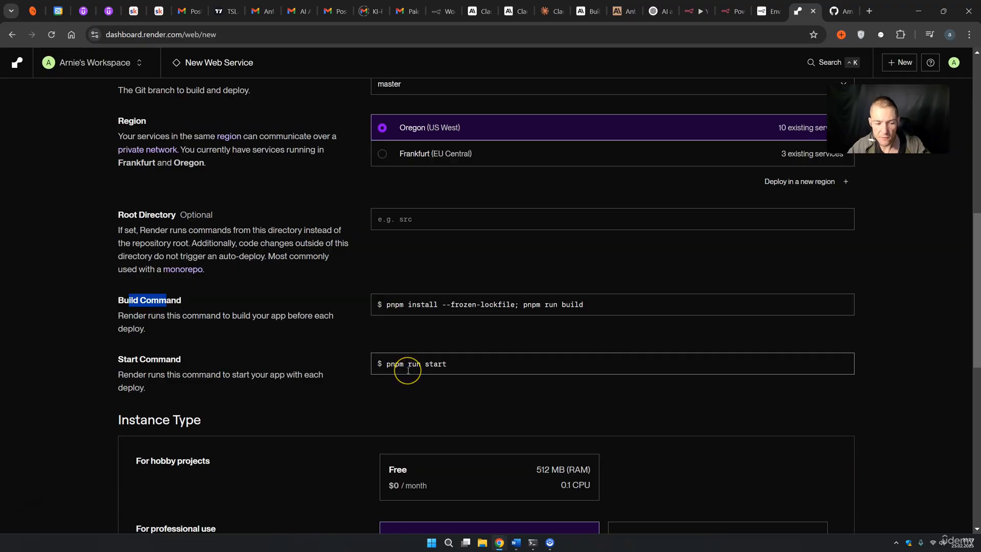
pyautogui.scroll(-1, 408, 370)
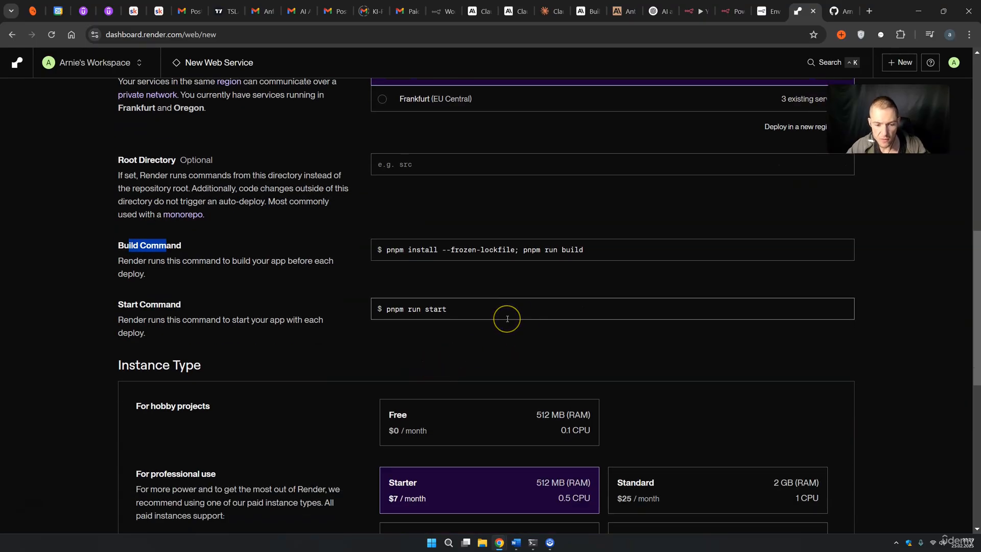
pyautogui.scroll(-2, 507, 319)
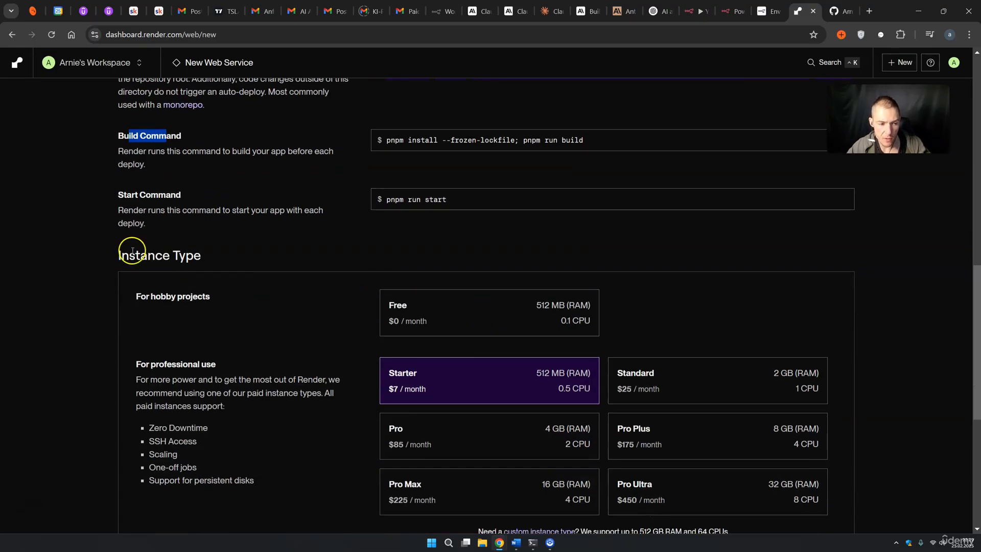
# Step: Select the Free instance type for hobby projects and read the note on its limitations
pyautogui.click(118, 257)
pyautogui.moveTo(118, 257); pyautogui.dragTo(193, 257)
pyautogui.scroll(-1, 241, 312)
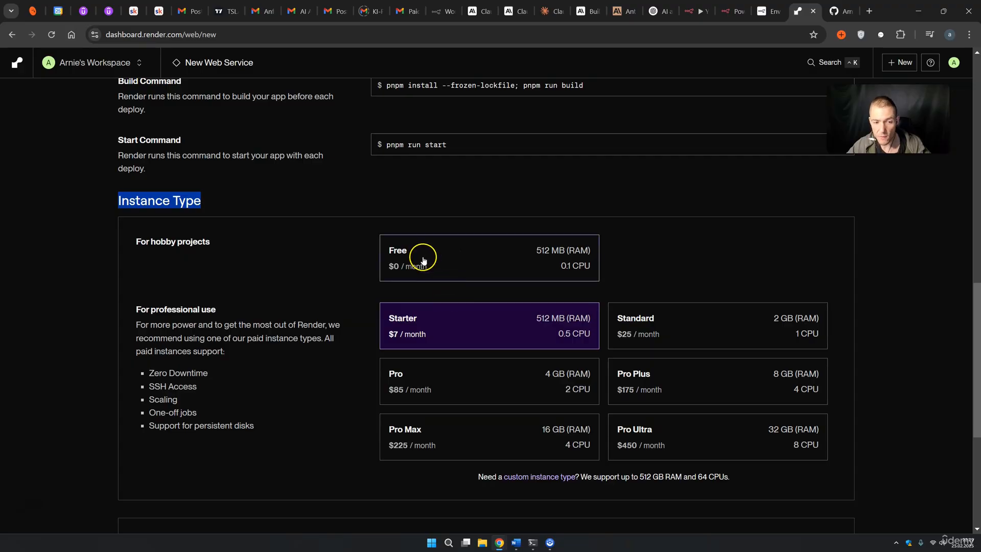
pyautogui.click(440, 262)
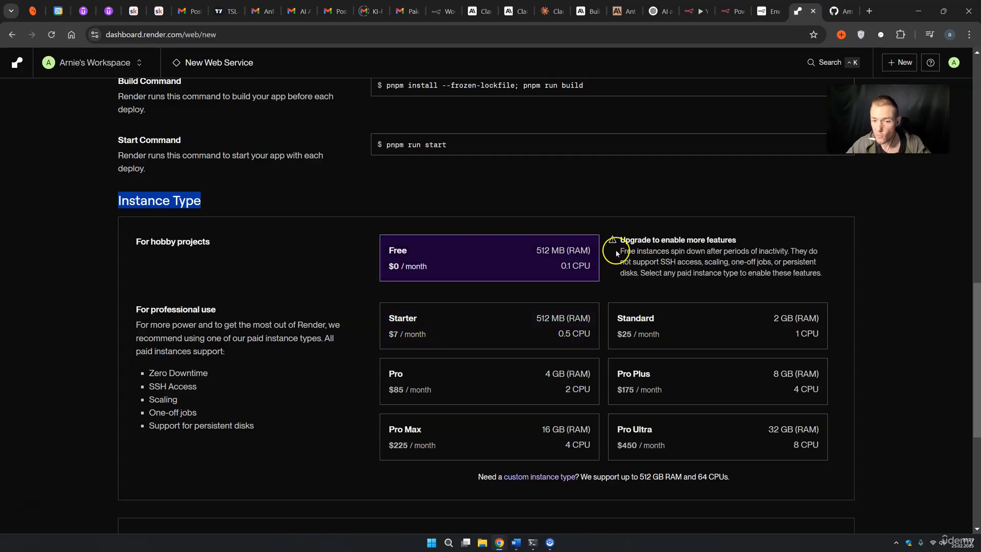
pyautogui.moveTo(620, 245); pyautogui.dragTo(660, 251)
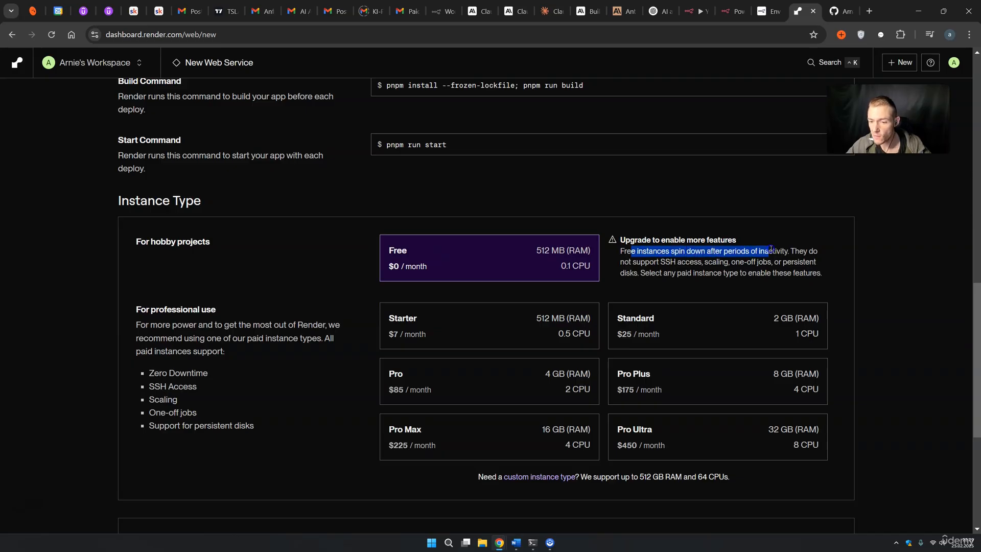
pyautogui.moveTo(627, 271); pyautogui.dragTo(653, 264)
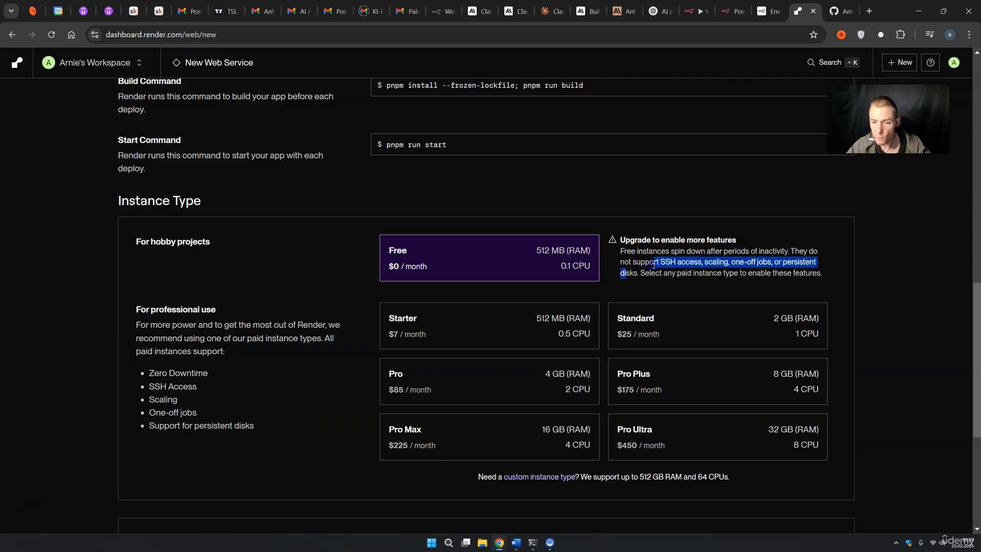
pyautogui.click(692, 272)
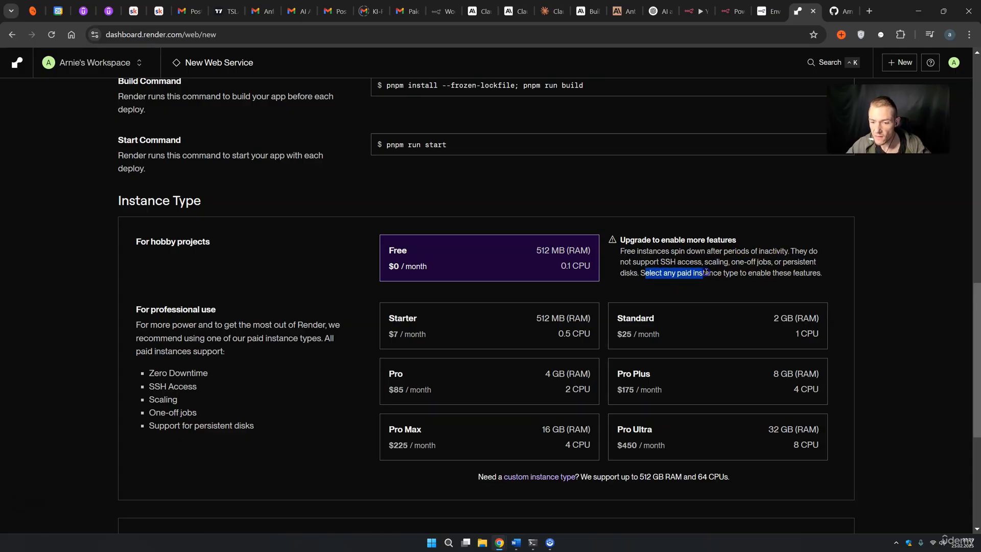
pyautogui.moveTo(759, 273); pyautogui.dragTo(818, 277)
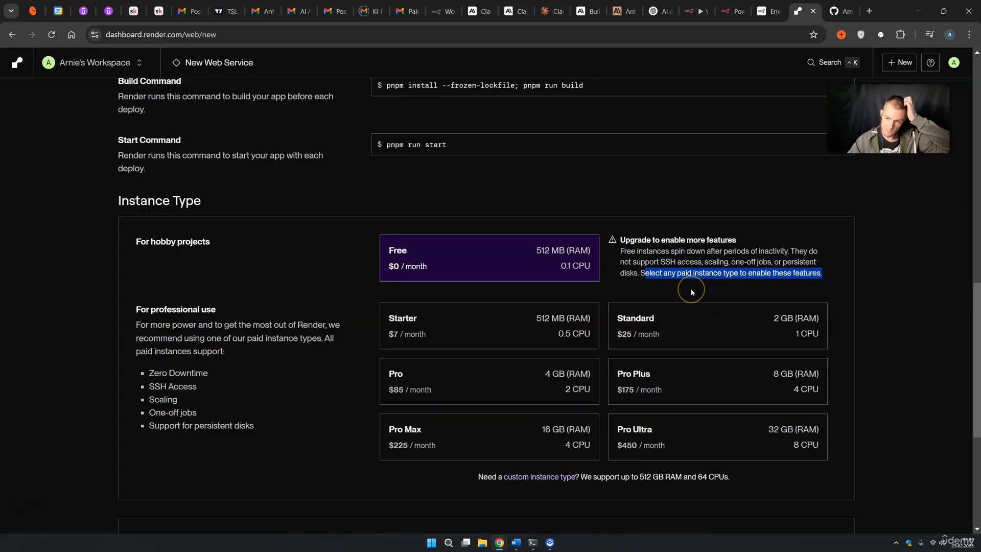
pyautogui.click(677, 271)
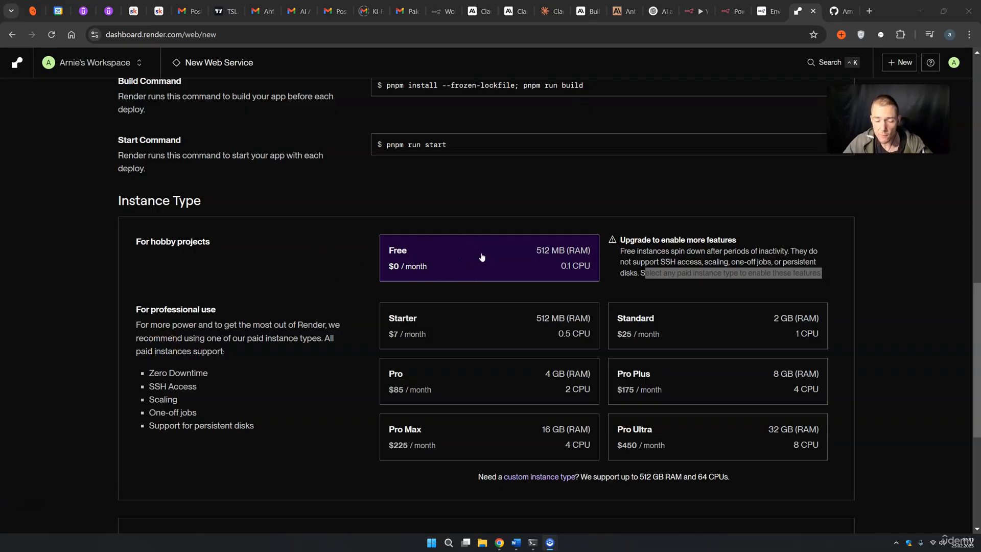
# Step: Look at the n8n website alongside Render's instance type options, and return to the web service setup
pyautogui.click(731, 10)
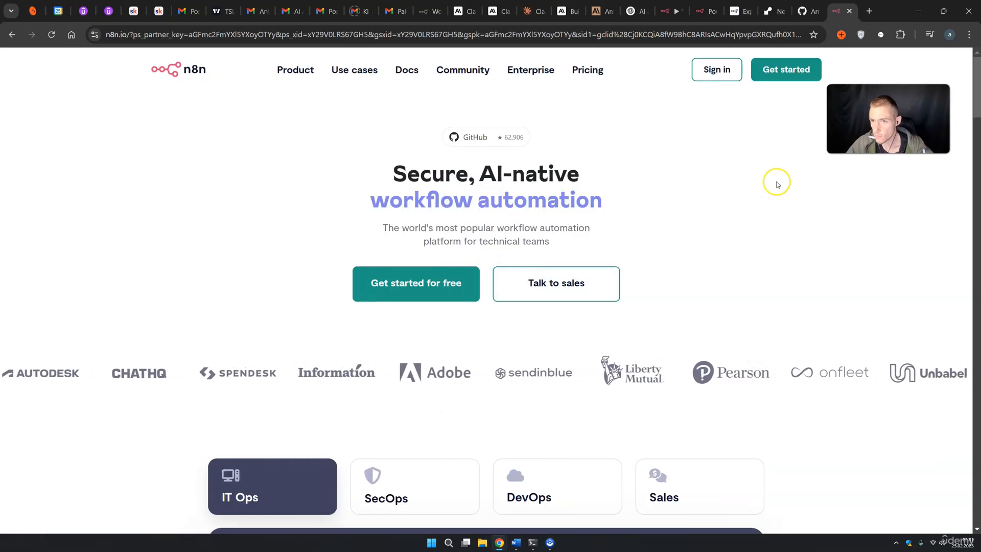
pyautogui.click(766, 16)
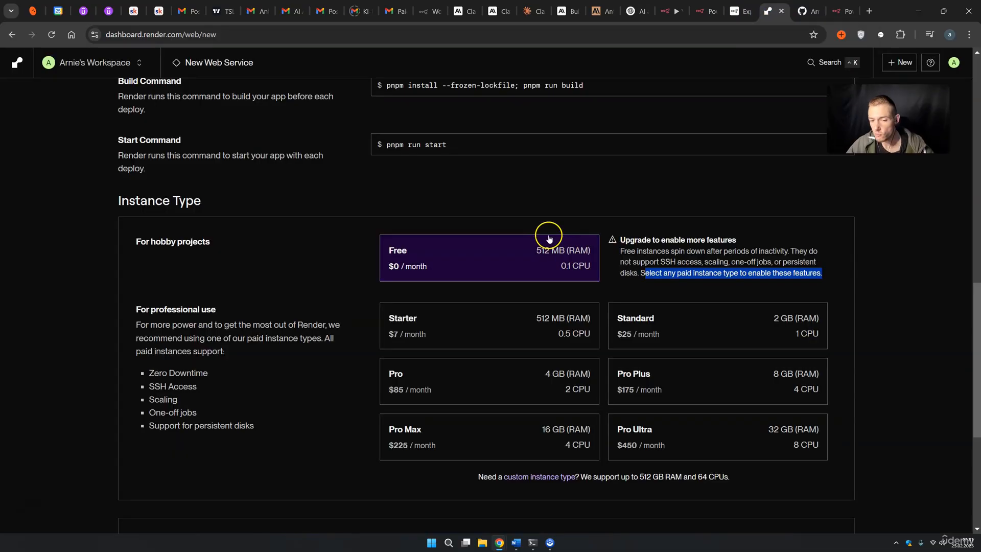
pyautogui.click(836, 10)
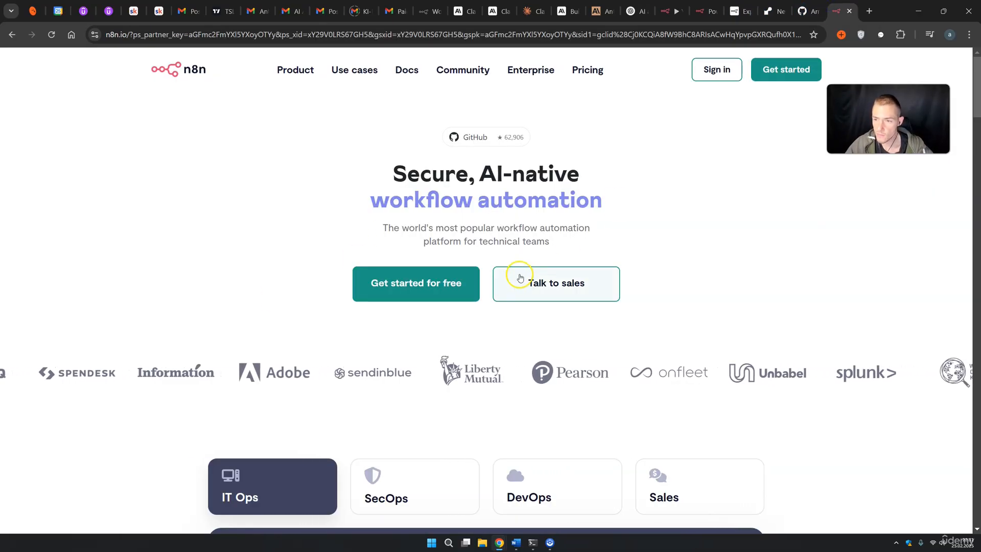
pyautogui.click(773, 13)
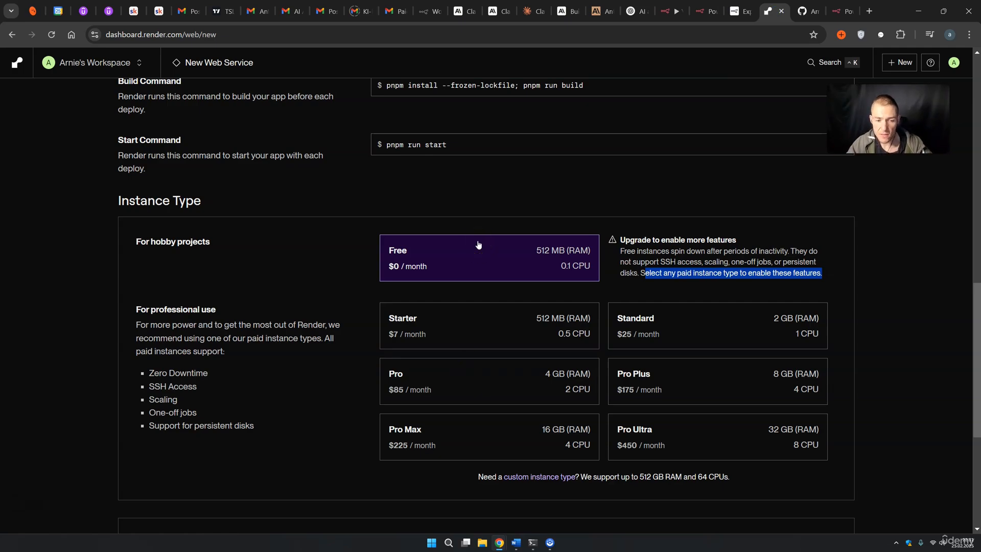
pyautogui.click(833, 6)
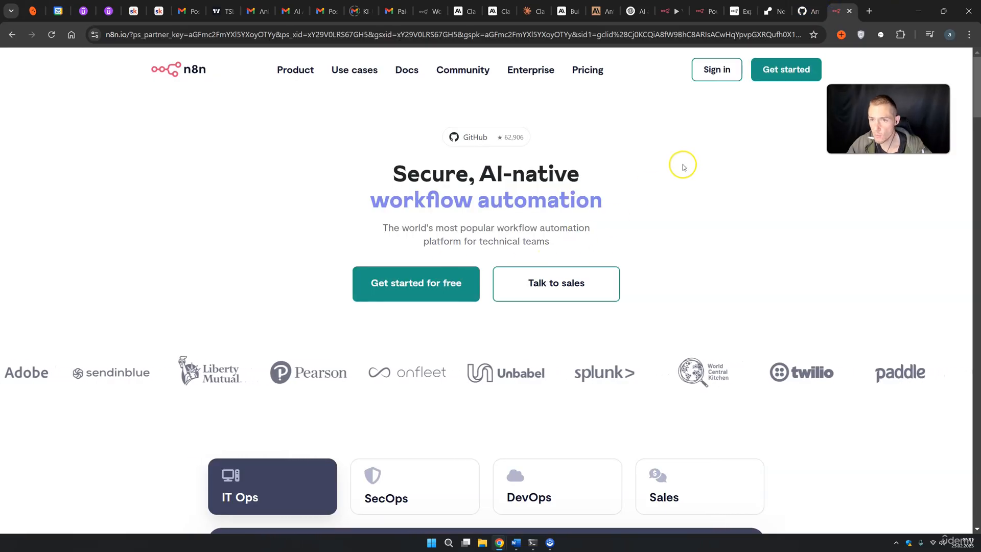
pyautogui.click(765, 15)
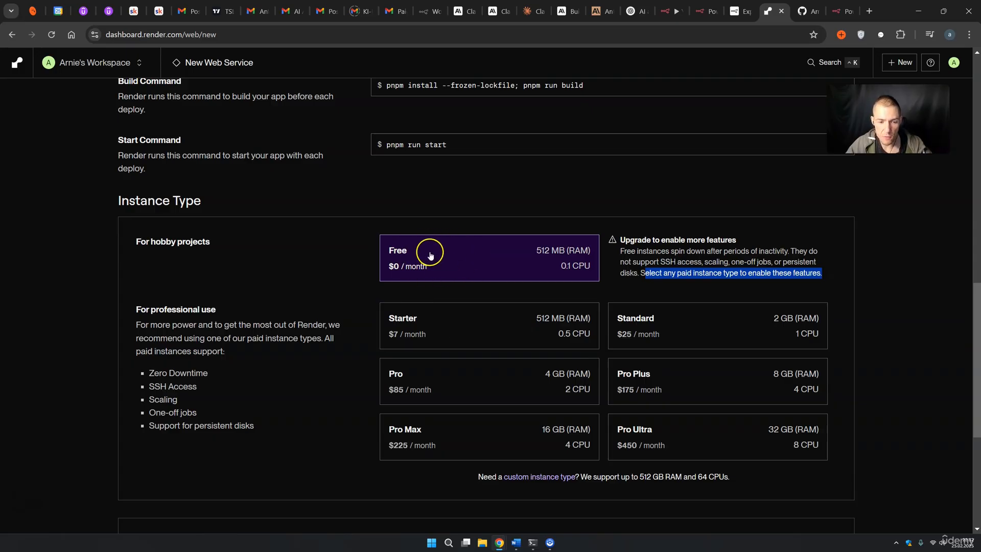
# Step: Select the Starter instance type at $7 per month for the web service
pyautogui.scroll(-5, 446, 260)
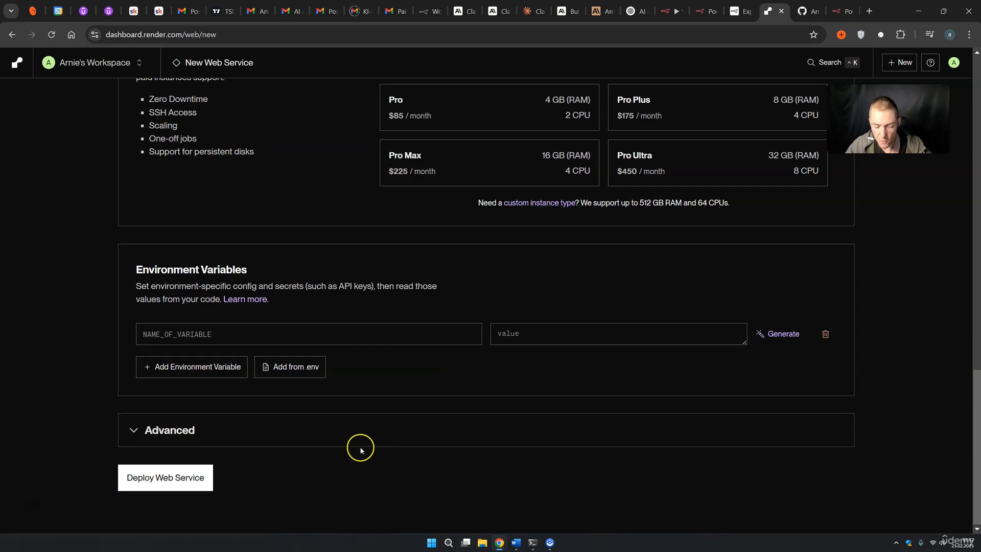
pyautogui.scroll(3, 359, 447)
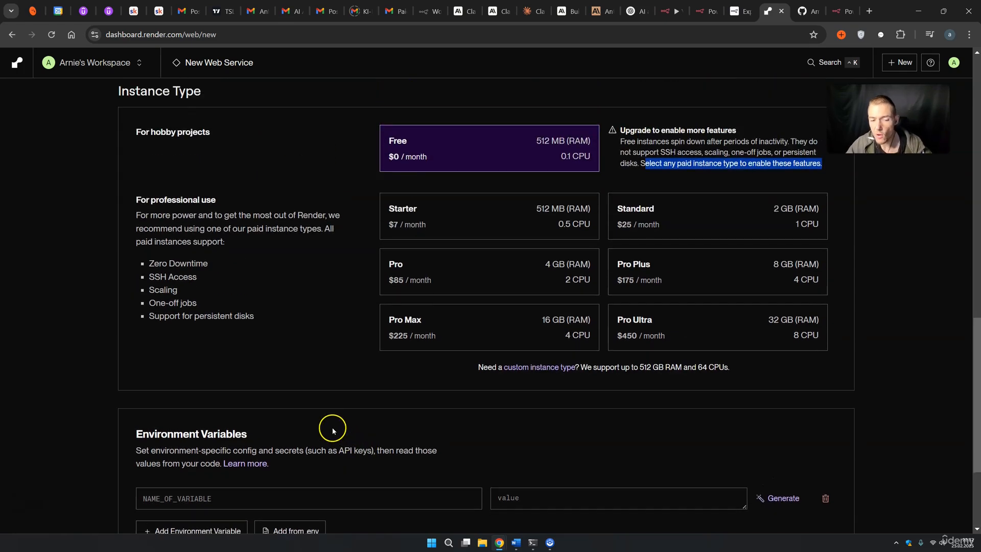
pyautogui.click(431, 224)
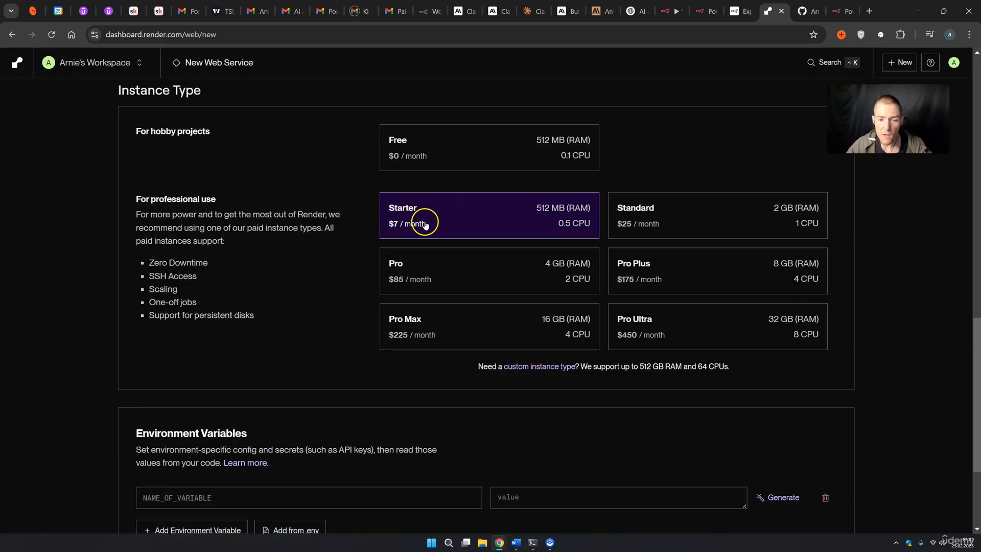
# Step: Expand the advanced settings and review them together with the environment variables and the Starter instance type
pyautogui.scroll(-3, 425, 217)
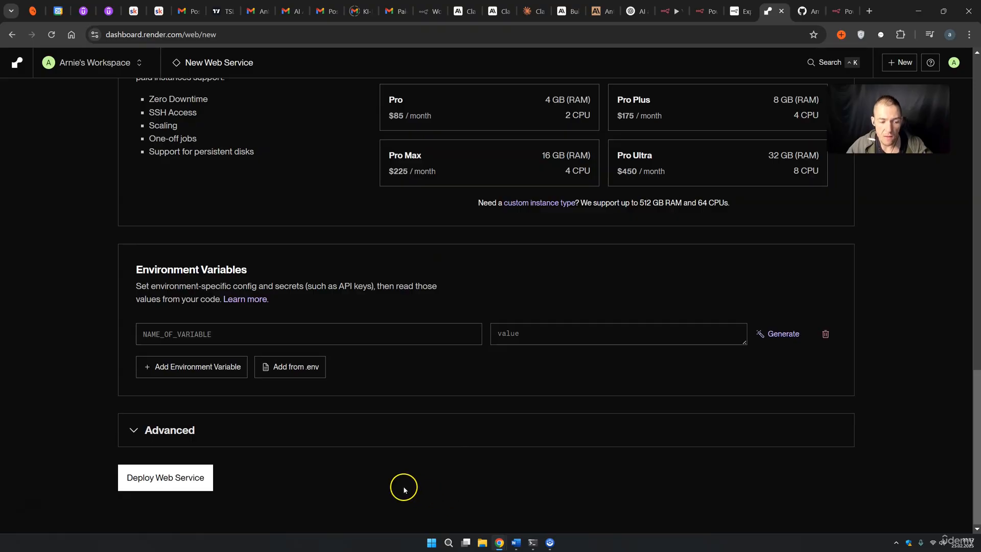
pyautogui.click(197, 432)
pyautogui.scroll(-2, 225, 439)
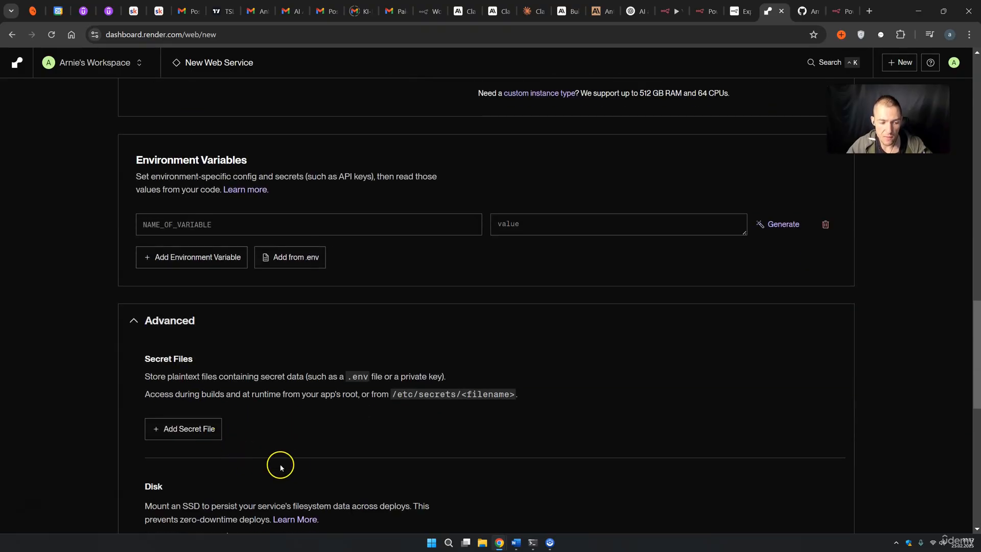
pyautogui.scroll(-2, 293, 468)
pyautogui.scroll(4, 292, 465)
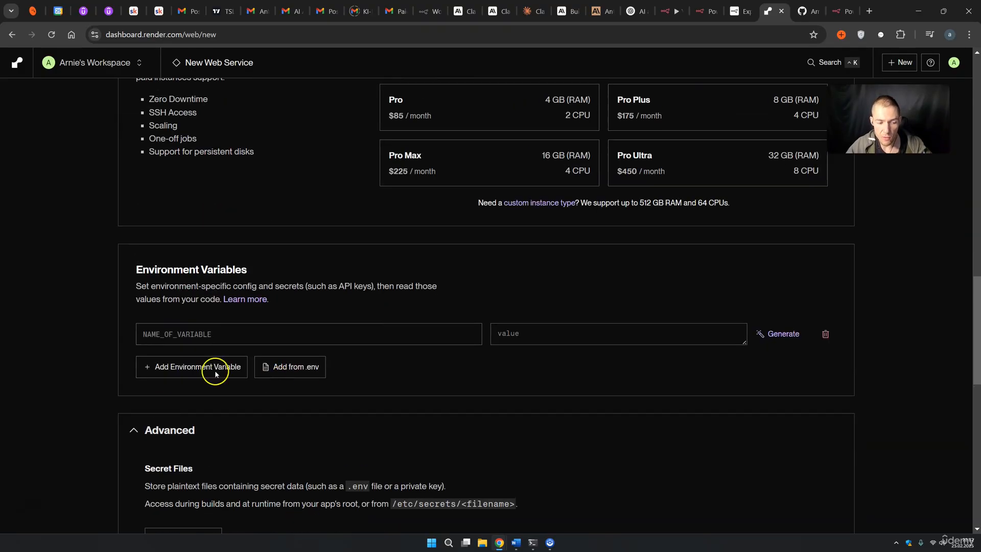
pyautogui.scroll(3, 358, 444)
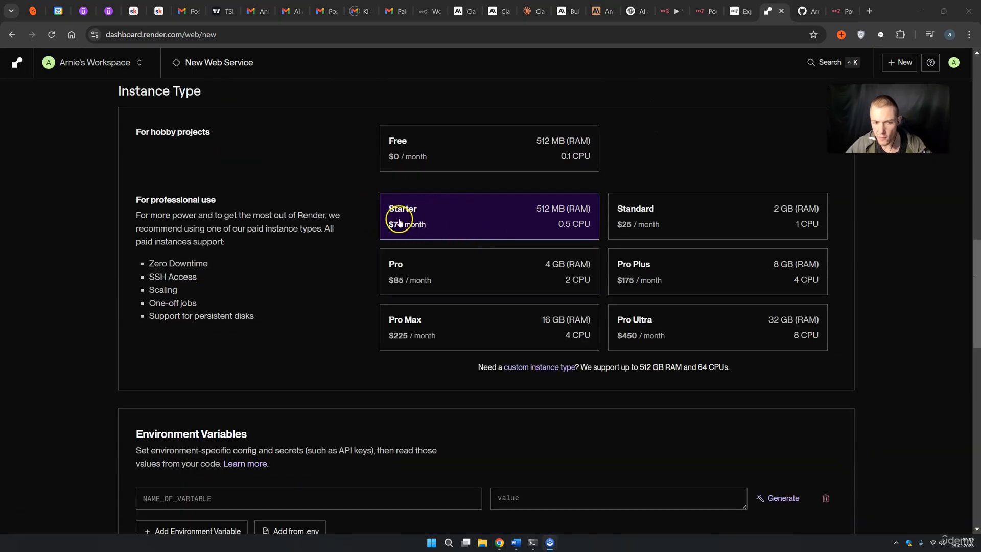
pyautogui.click(471, 217)
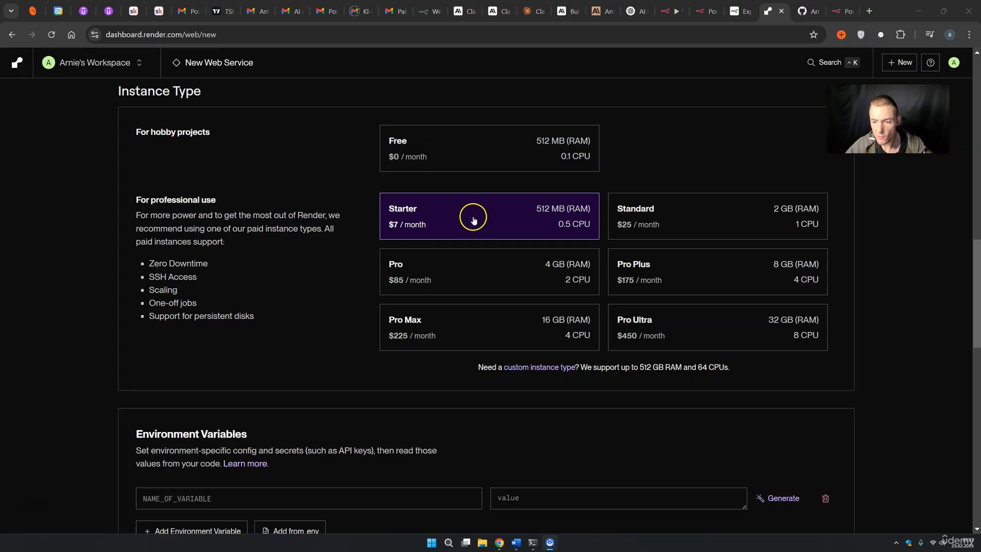
# Step: Add a persistent disk to the web service in the advanced settings
pyautogui.scroll(-4, 478, 214)
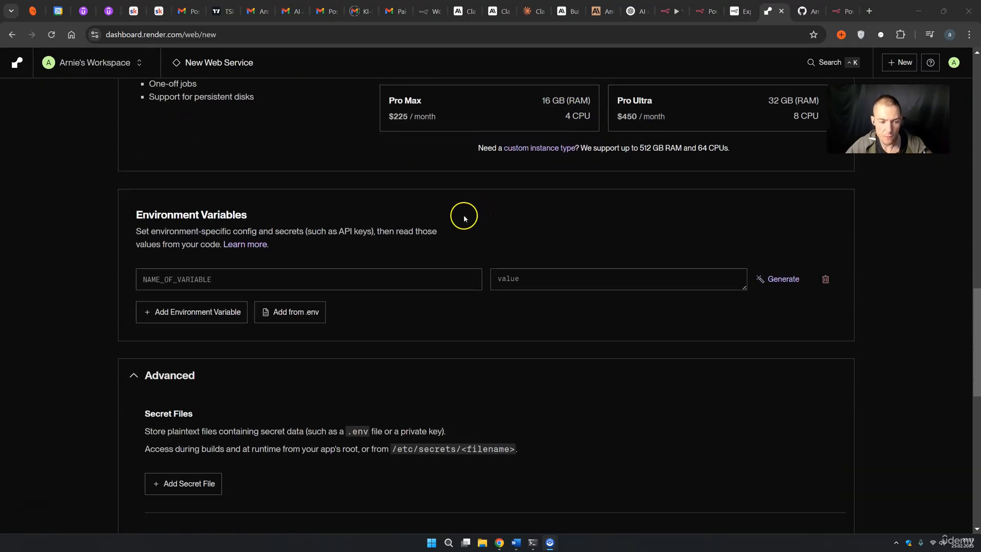
pyautogui.scroll(-3, 464, 218)
pyautogui.click(170, 265)
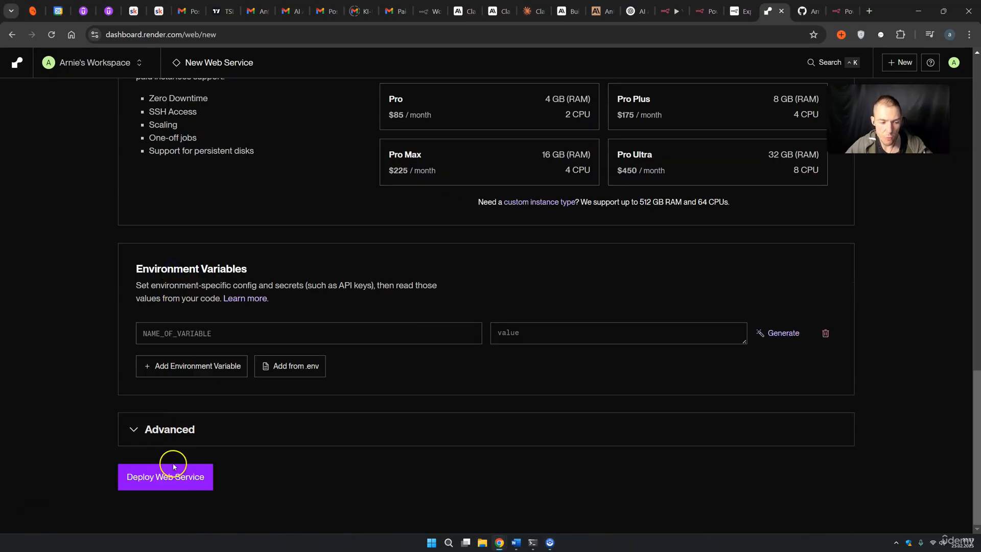
pyautogui.click(171, 430)
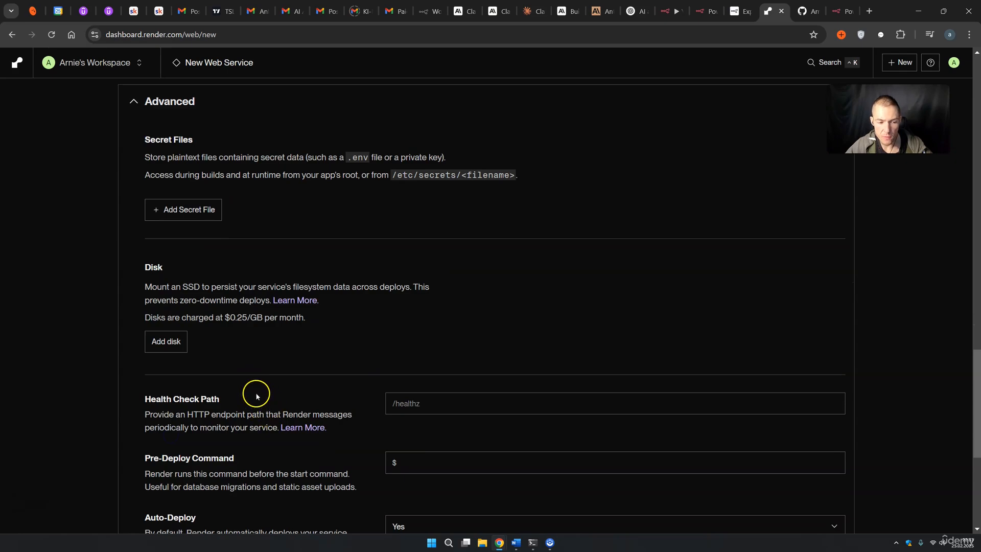
pyautogui.click(170, 354)
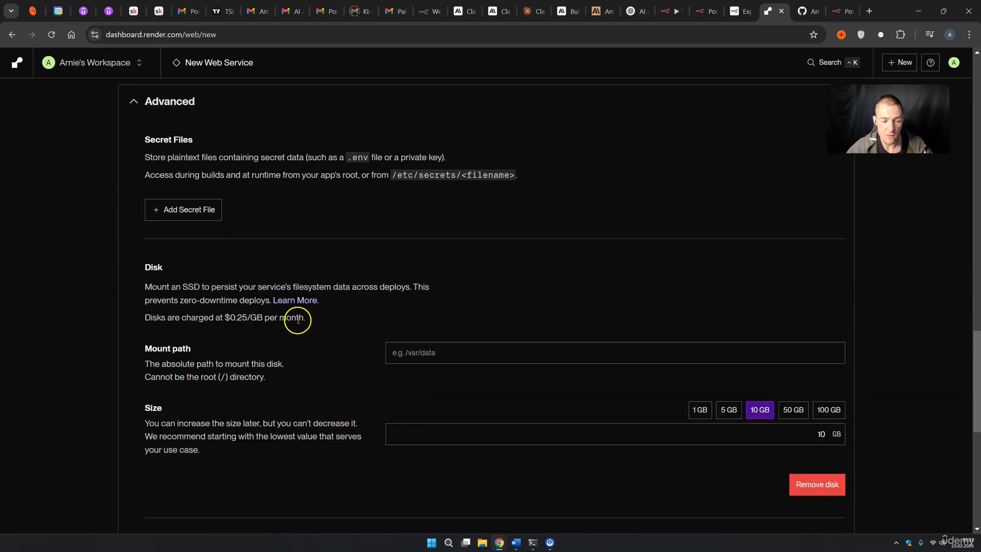
pyautogui.scroll(-1, 294, 320)
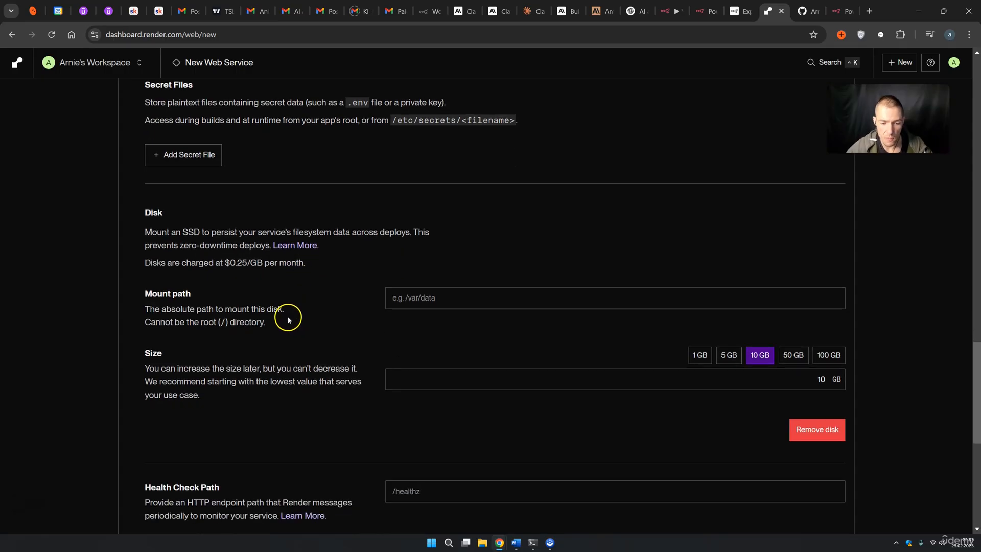
# Step: Set the disk's size to 1 GB and its mount path to /opt/render/.n8n
pyautogui.click(700, 356)
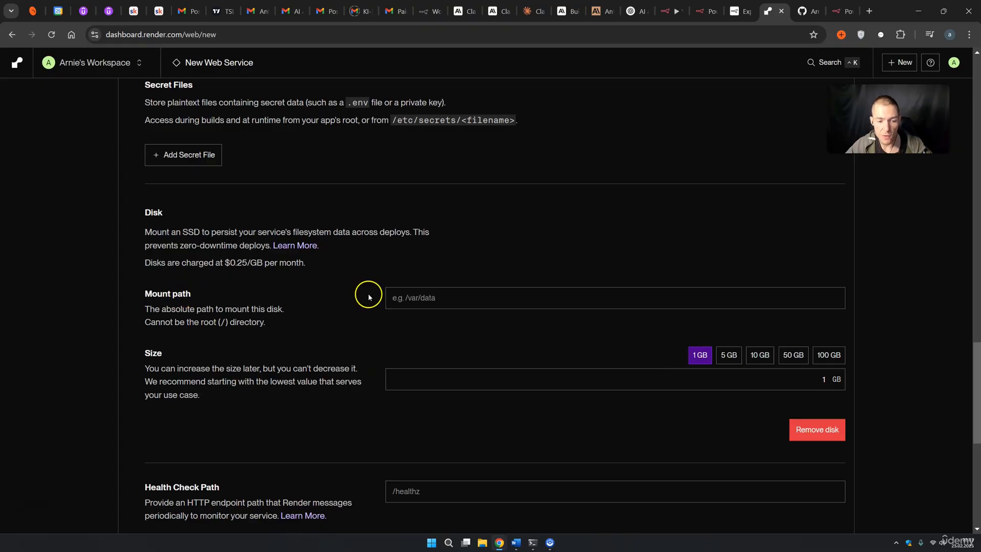
pyautogui.click(433, 303)
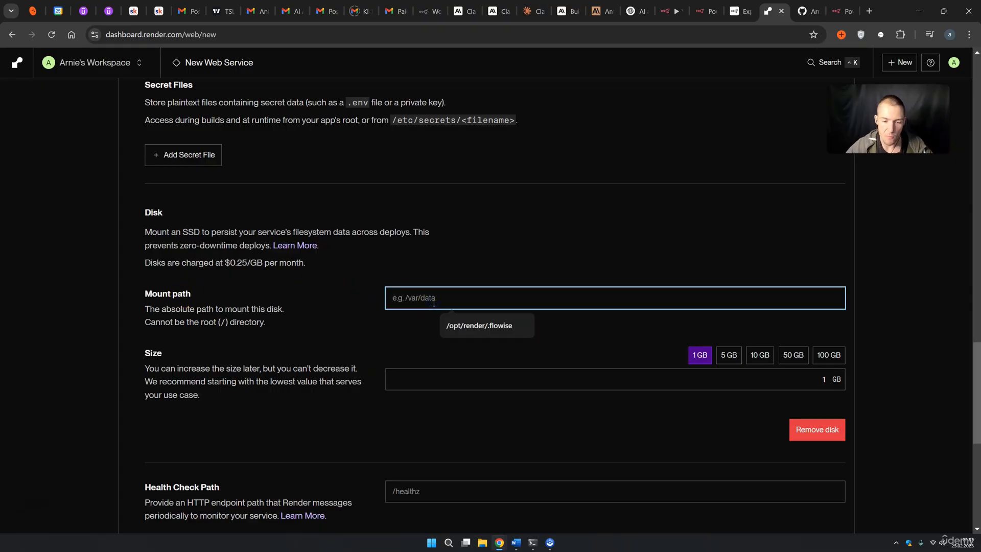
pyautogui.click(460, 326)
pyautogui.click(397, 302)
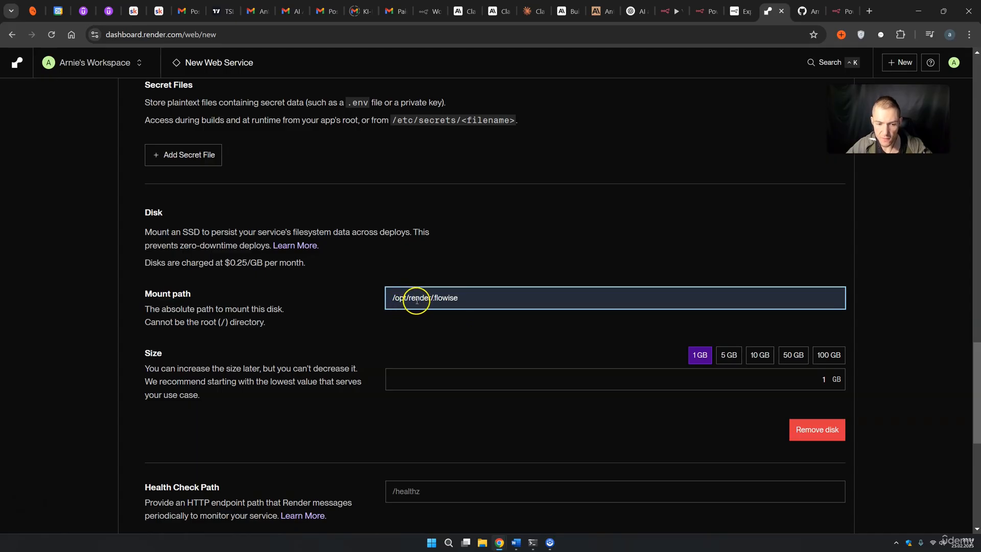
pyautogui.click(458, 300)
pyautogui.press('BackSpace')
pyautogui.press('BackSpace')
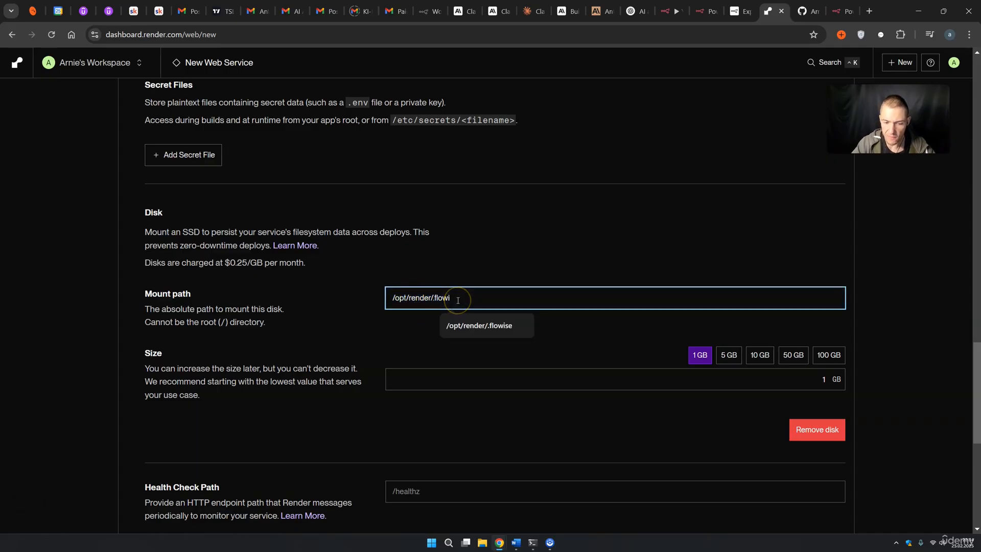
pyautogui.write('n')
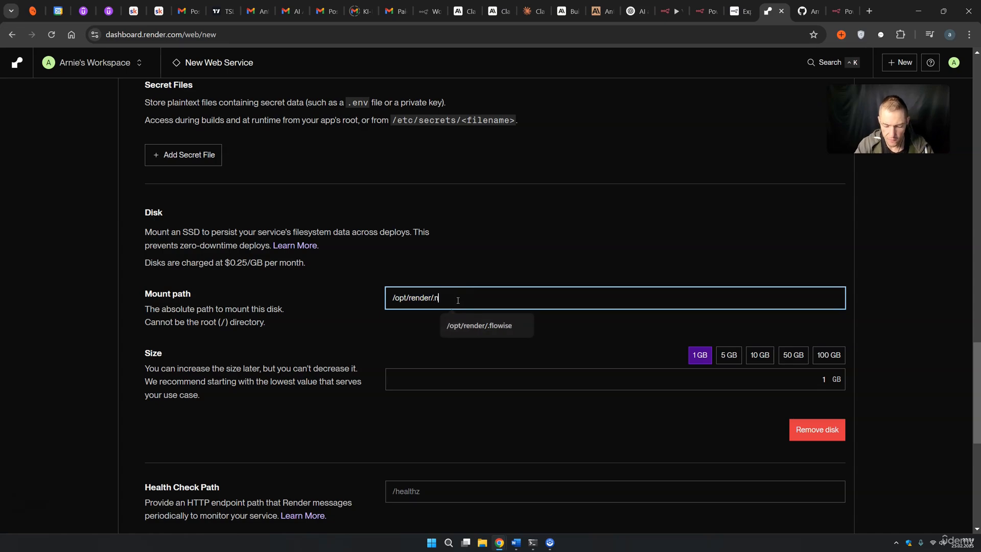
pyautogui.write('8n')
pyautogui.click(700, 357)
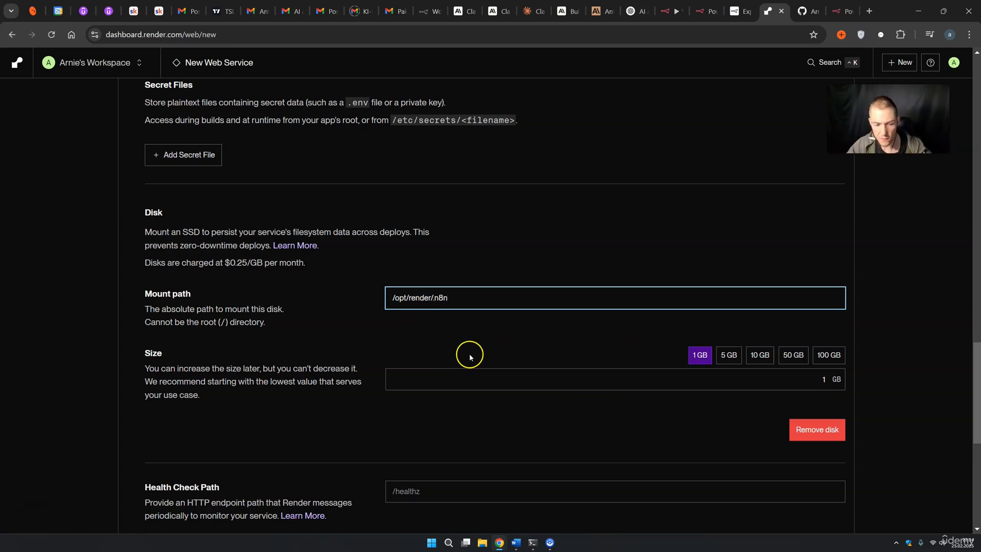
# Step: Name the first environment variable of the web service N8N_EDITOR_URL
pyautogui.scroll(-8, 470, 356)
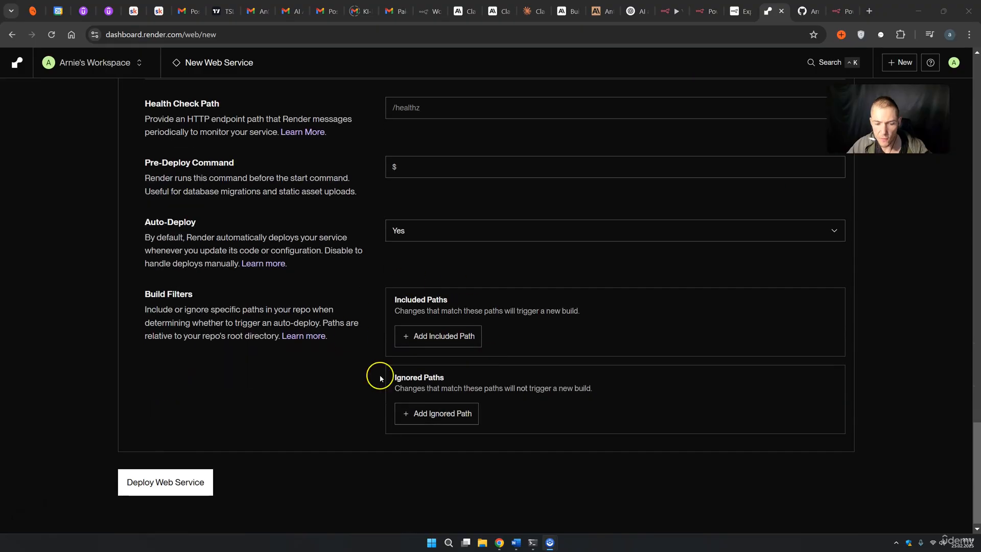
pyautogui.scroll(4, 388, 350)
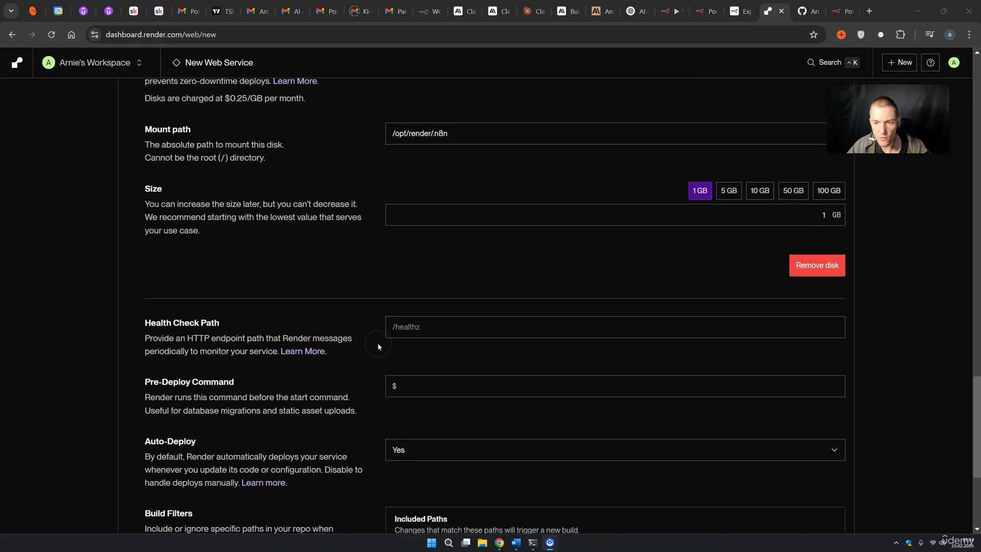
pyautogui.scroll(7, 378, 346)
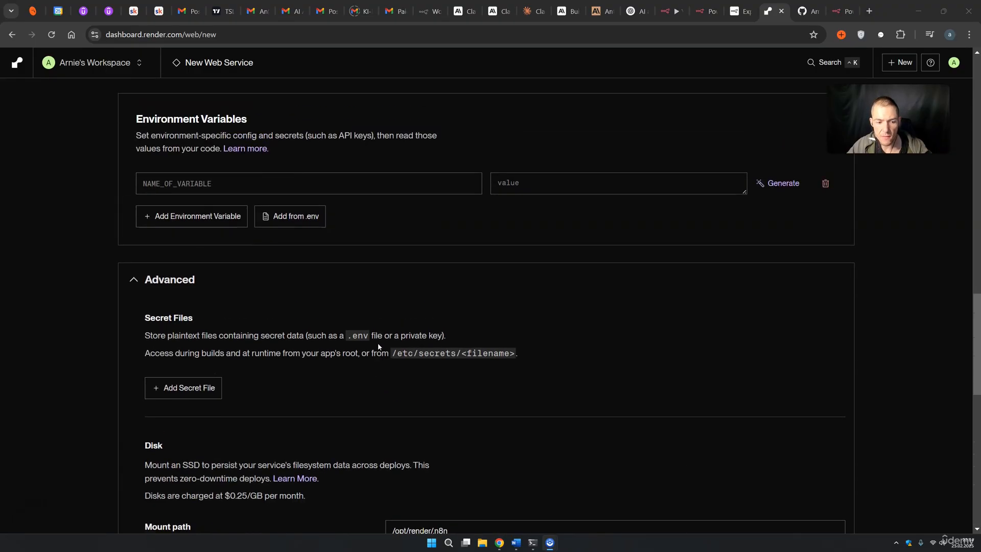
pyautogui.scroll(2, 378, 346)
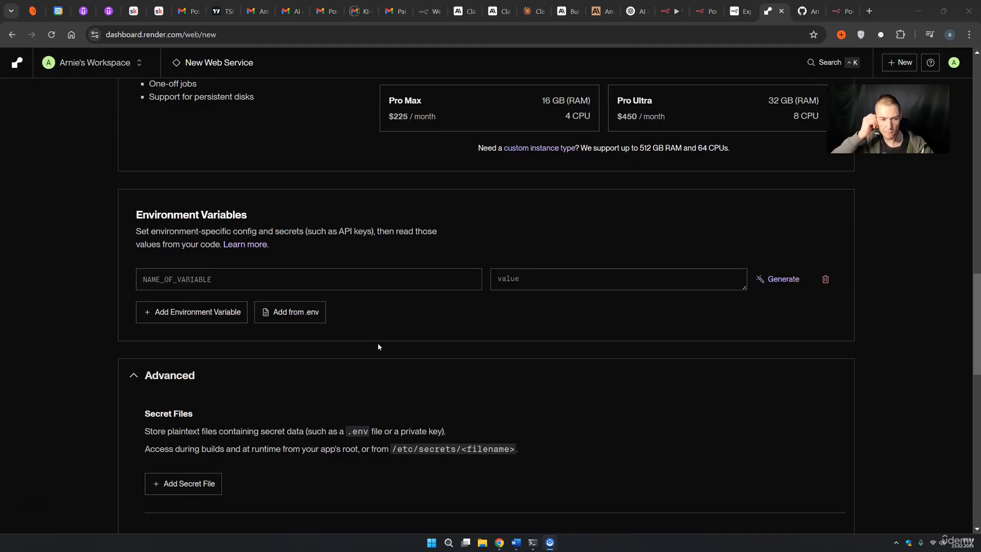
pyautogui.click(223, 215)
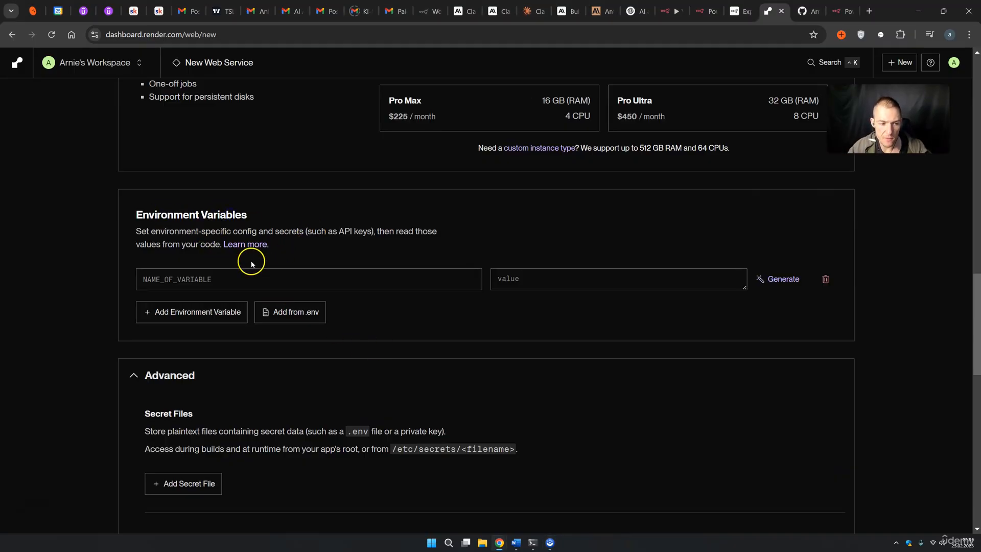
pyautogui.click(196, 280)
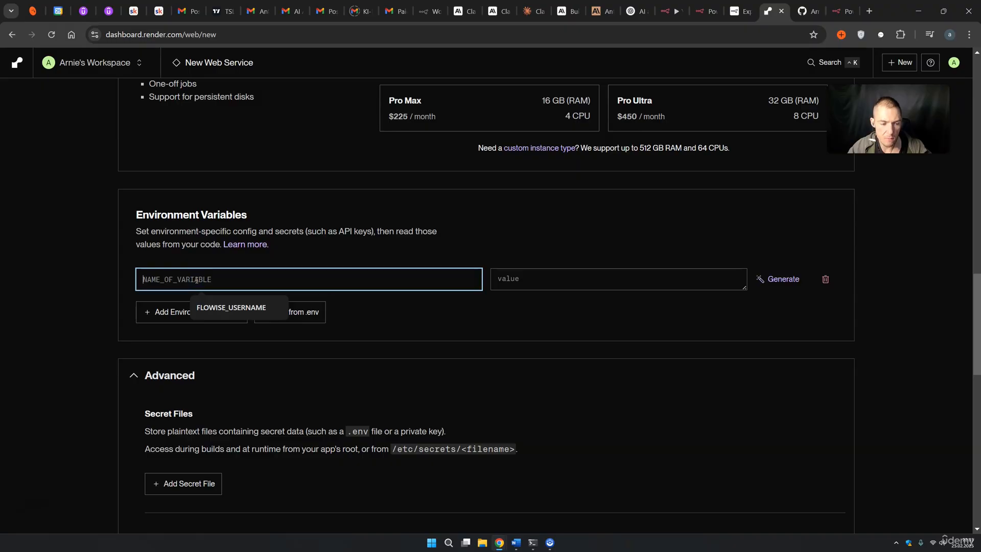
pyautogui.click(145, 278)
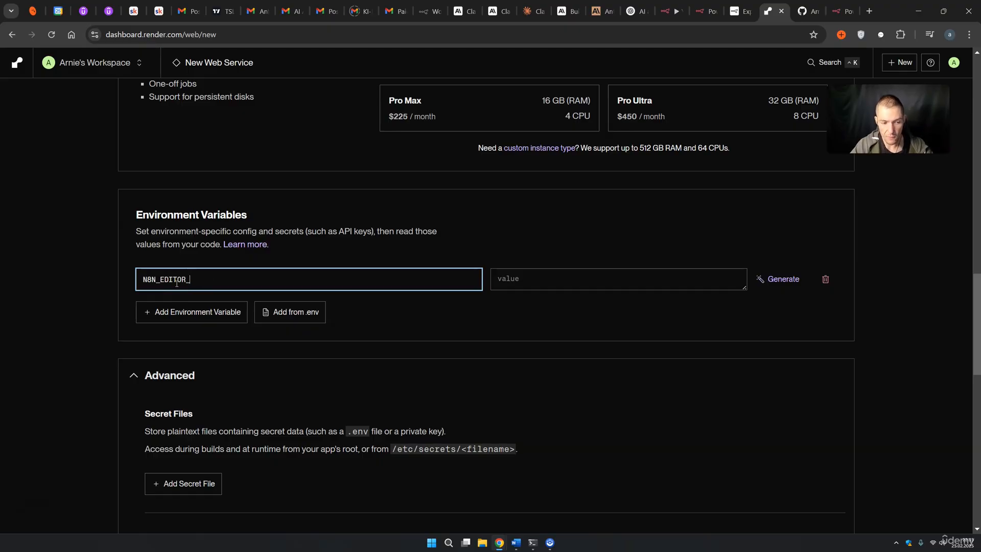
pyautogui.write('L')
# Step: Open the existing n8n service from the Render projects overview and copy its public onrender.com URL
pyautogui.click(600, 274)
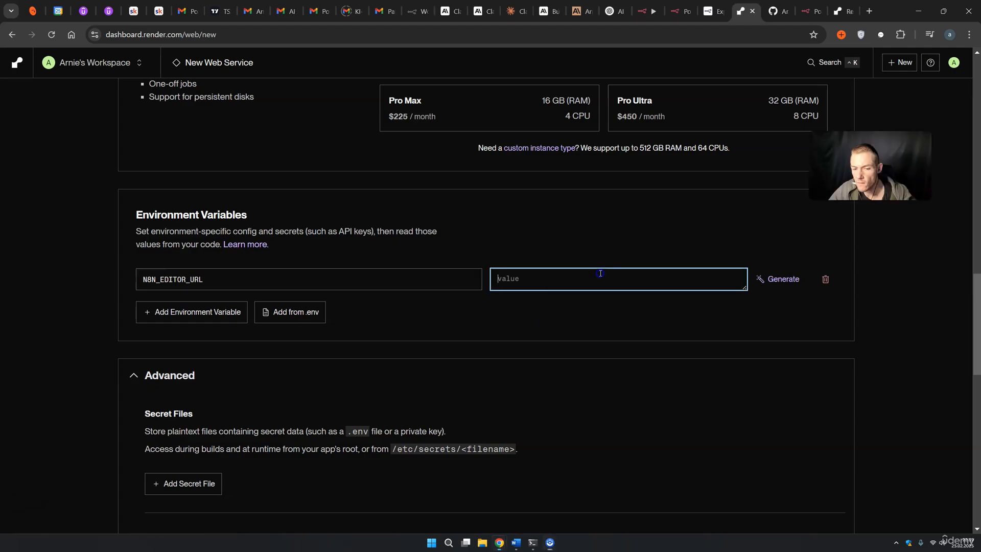
pyautogui.scroll(-15, 593, 281)
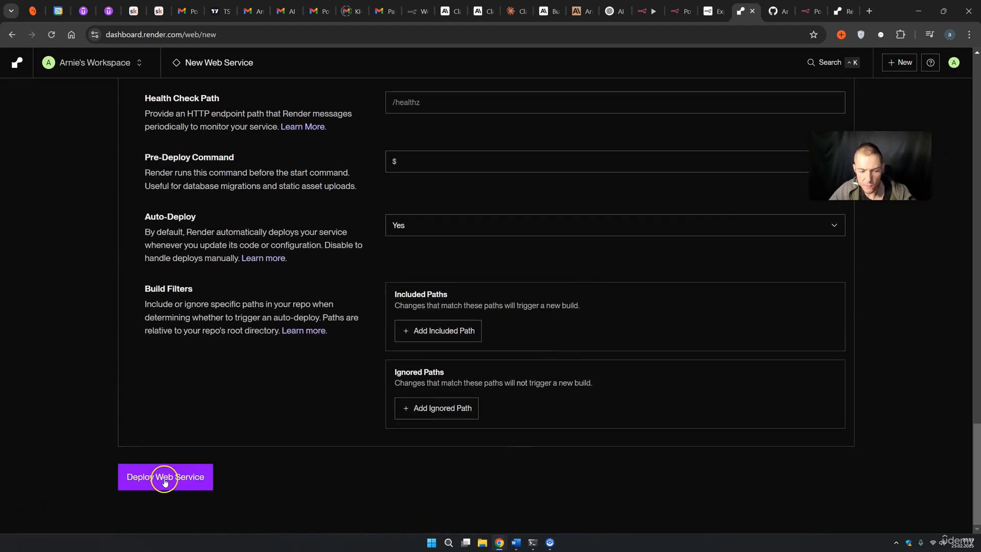
pyautogui.scroll(1, 376, 370)
pyautogui.click(841, 15)
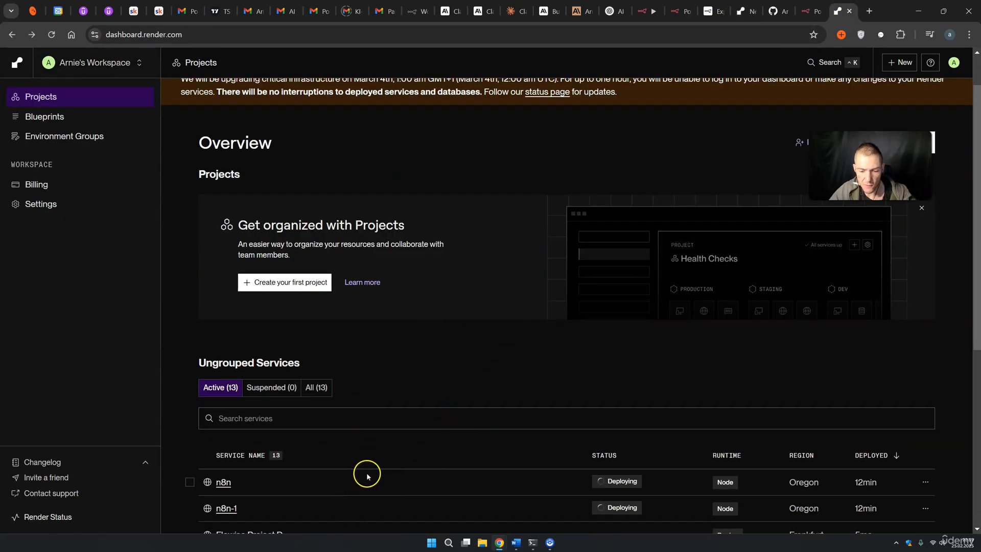
pyautogui.click(223, 483)
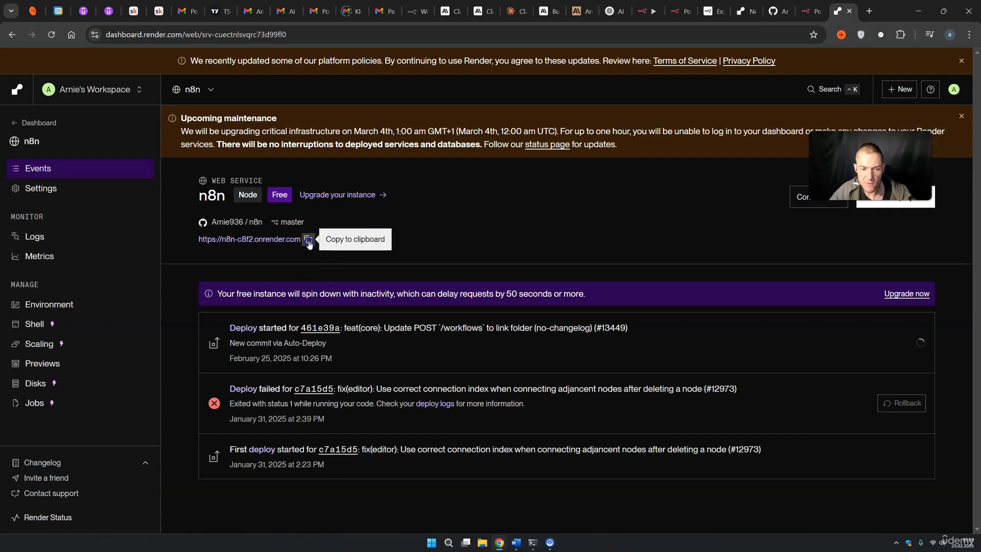
pyautogui.click(309, 240)
pyautogui.click(745, 11)
pyautogui.click(516, 280)
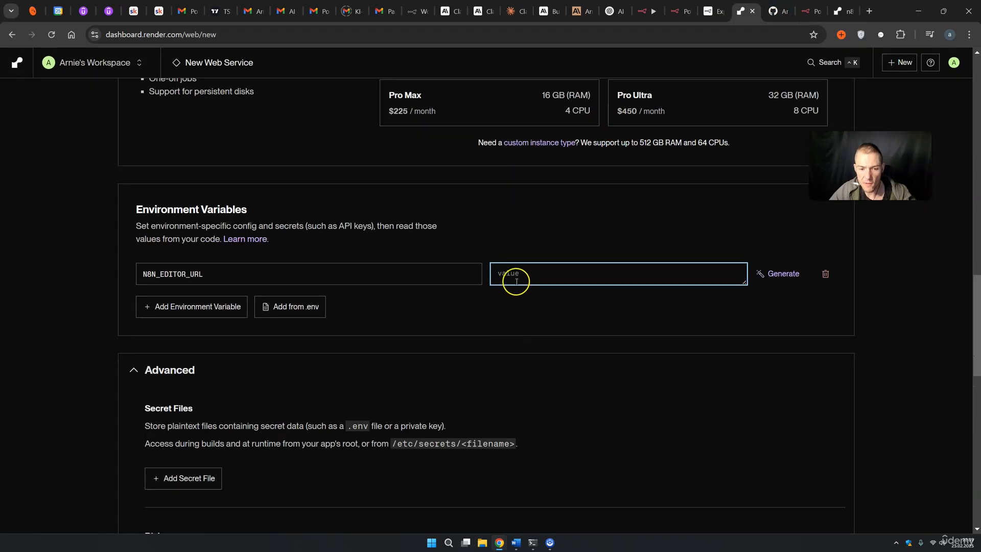
pyautogui.hotkey('ctrl', 'v')
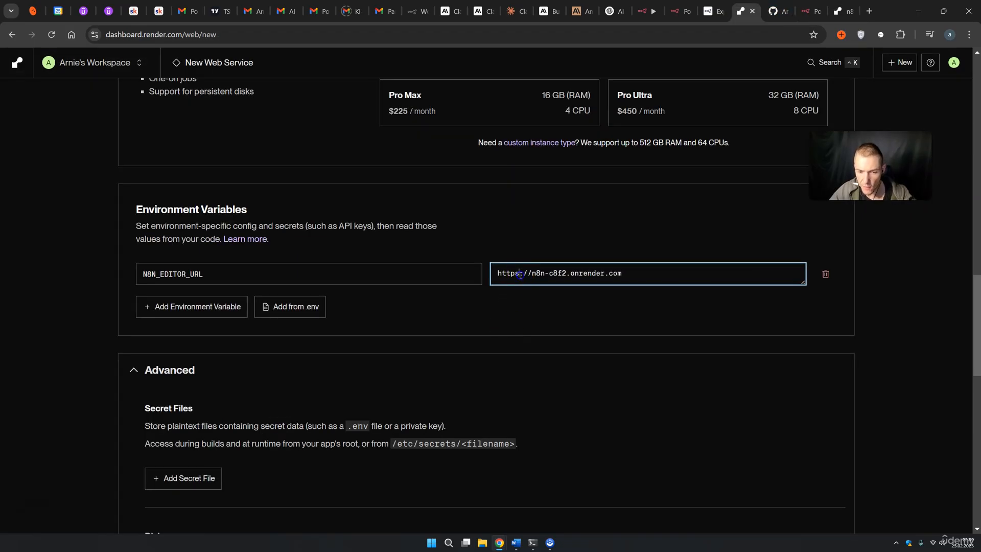
pyautogui.click(521, 275)
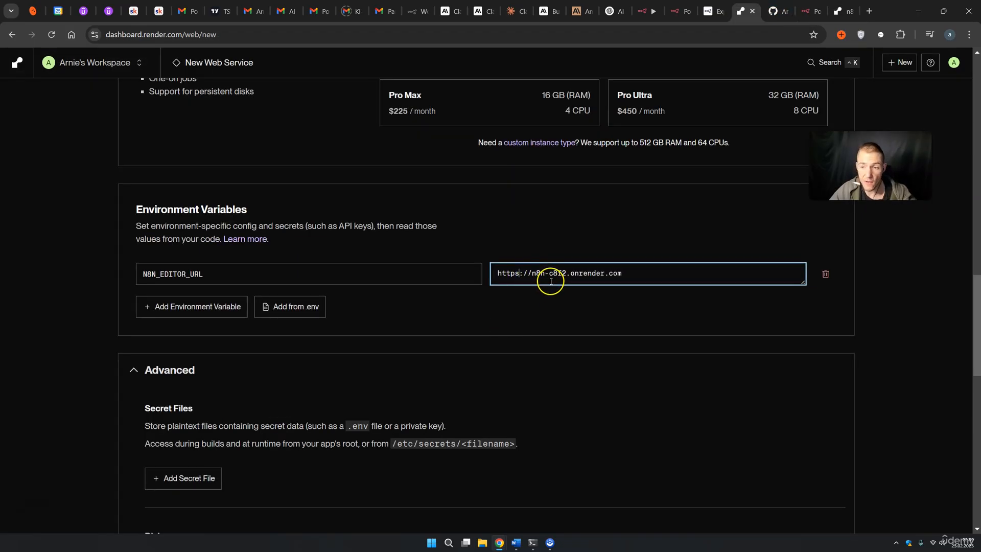
# Step: Add a second environment variable named N8N_HOST
pyautogui.click(215, 313)
pyautogui.scroll(-20, 241, 336)
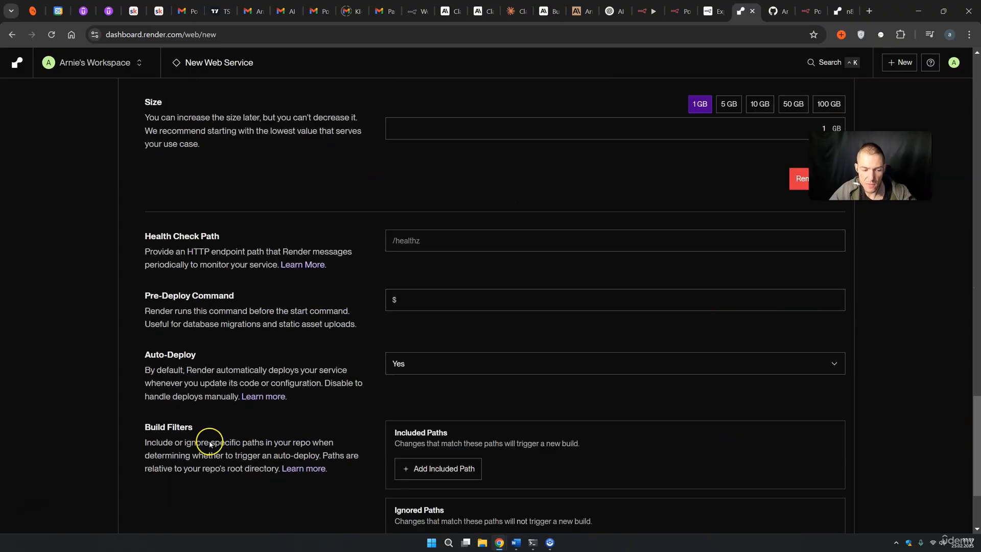
pyautogui.scroll(9, 282, 427)
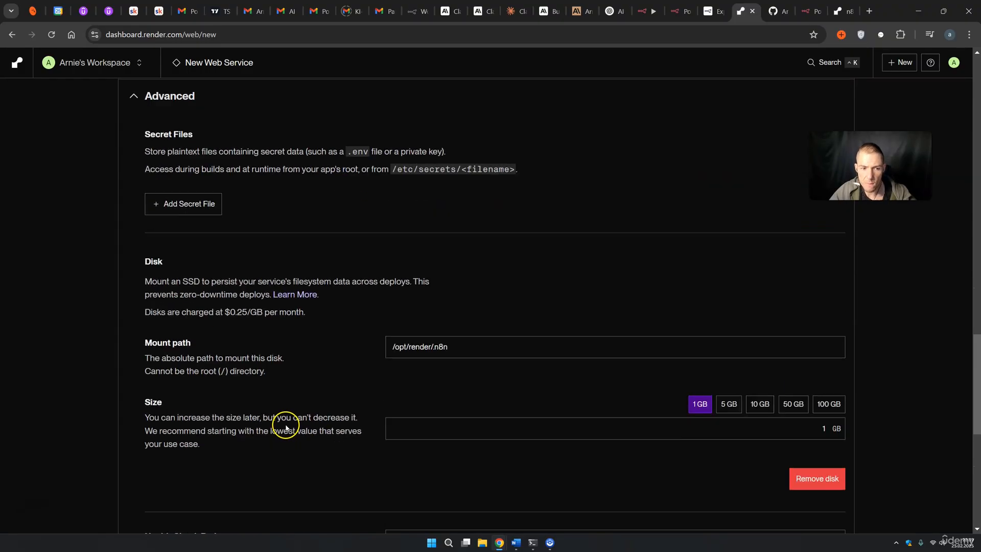
pyautogui.scroll(4, 282, 411)
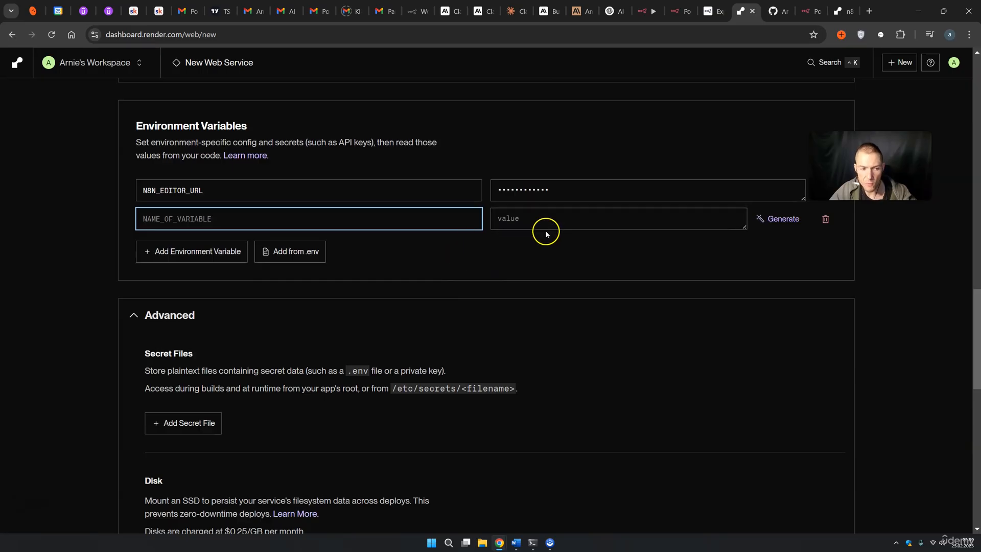
pyautogui.scroll(1, 521, 243)
pyautogui.click(247, 279)
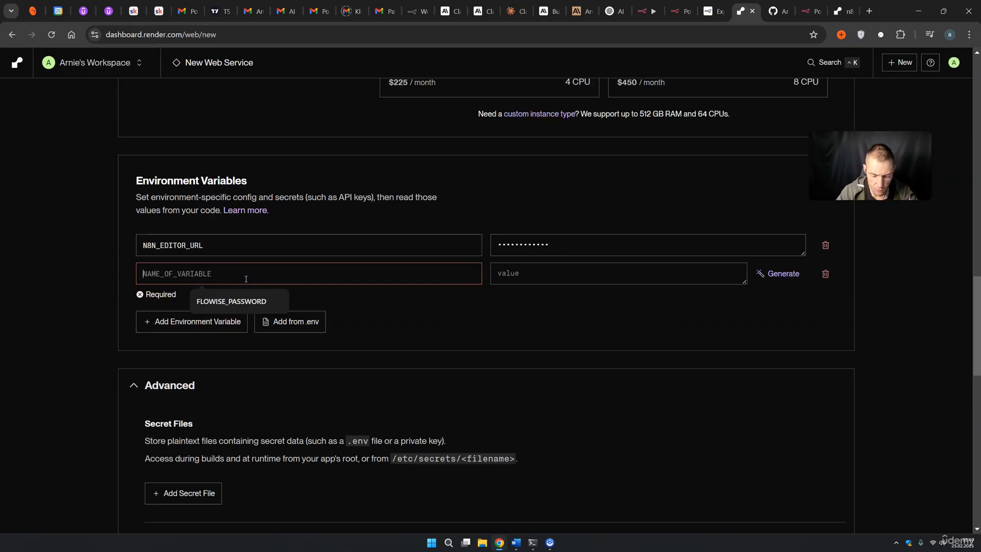
pyautogui.write('N')
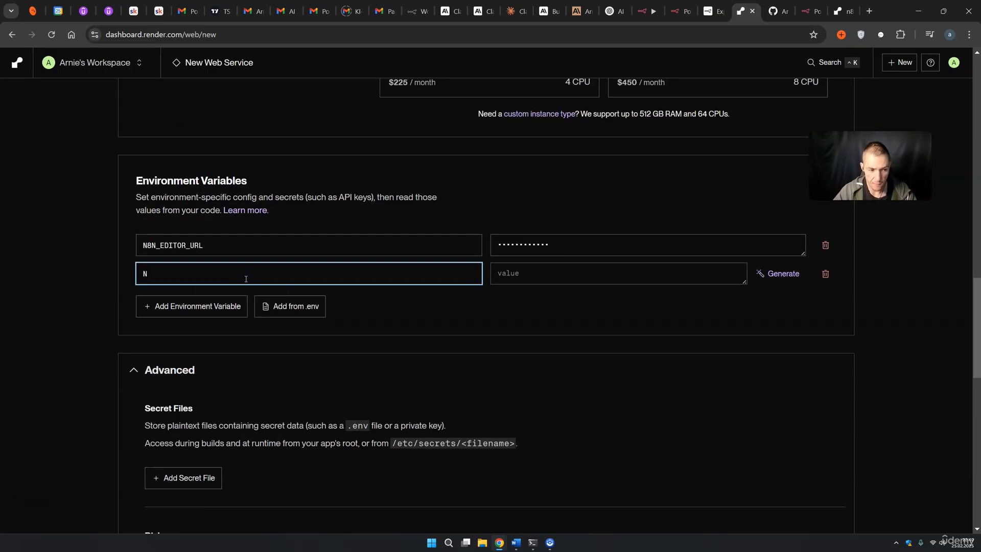
pyautogui.write('8N_HOST')
pyautogui.click(541, 266)
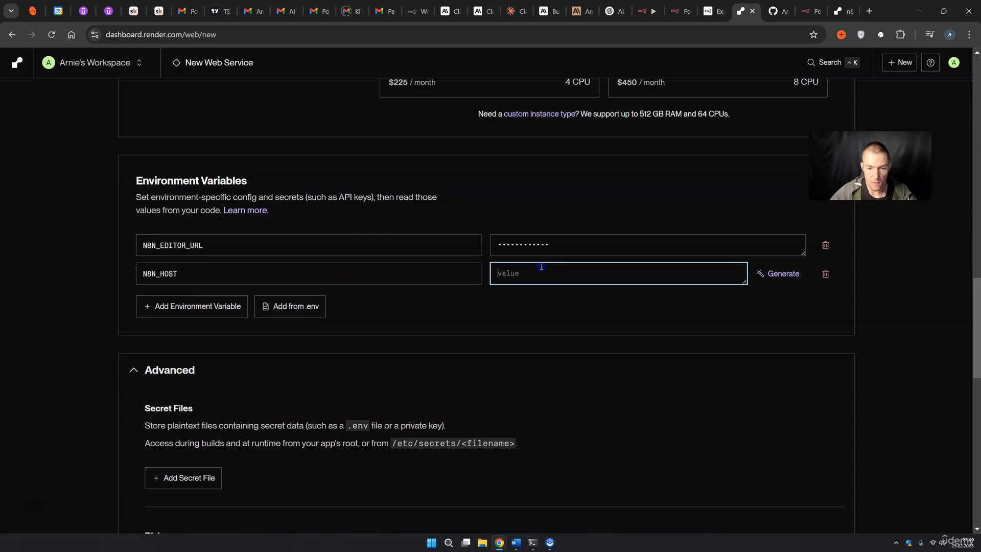
pyautogui.hotkey('ctrl', 'v')
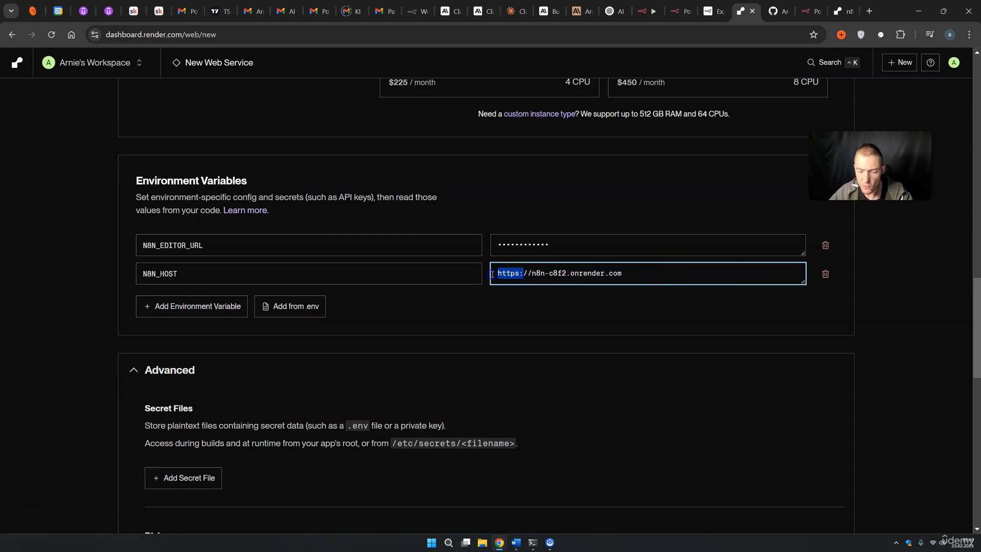
pyautogui.press('BackSpace')
pyautogui.moveTo(492, 274); pyautogui.dragTo(507, 274)
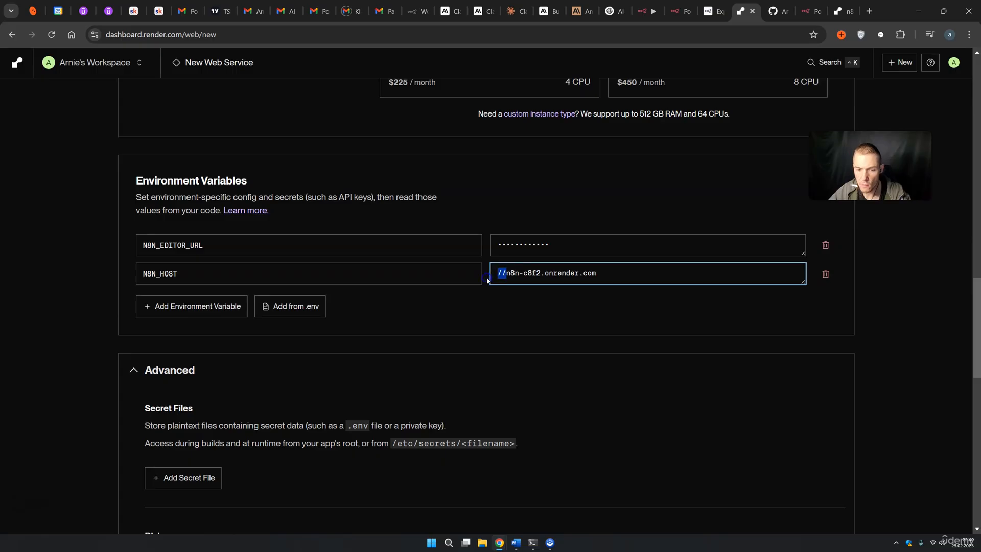
pyautogui.press('BackSpace')
pyautogui.click(516, 278)
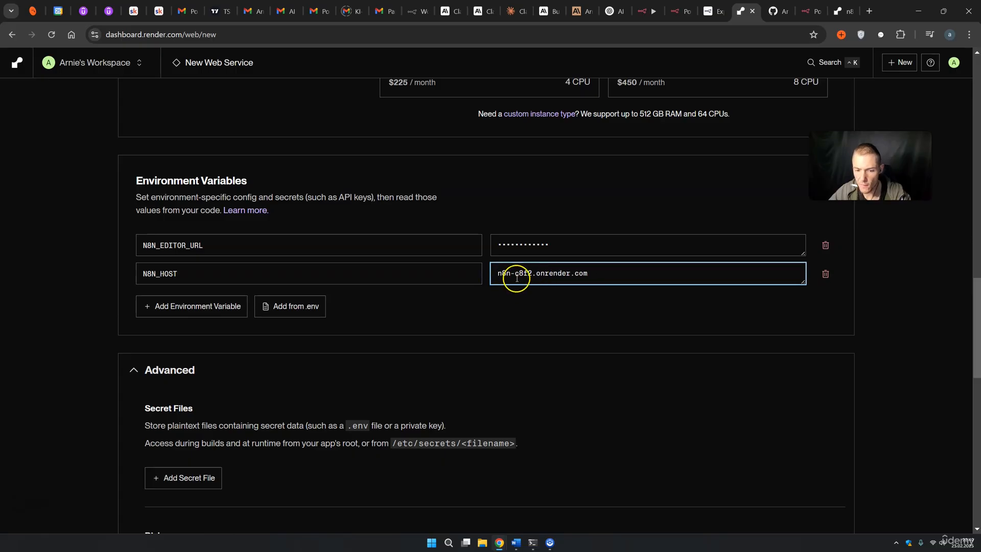
# Step: Add an environment variable named N8N_PORT with the value 443
pyautogui.click(208, 308)
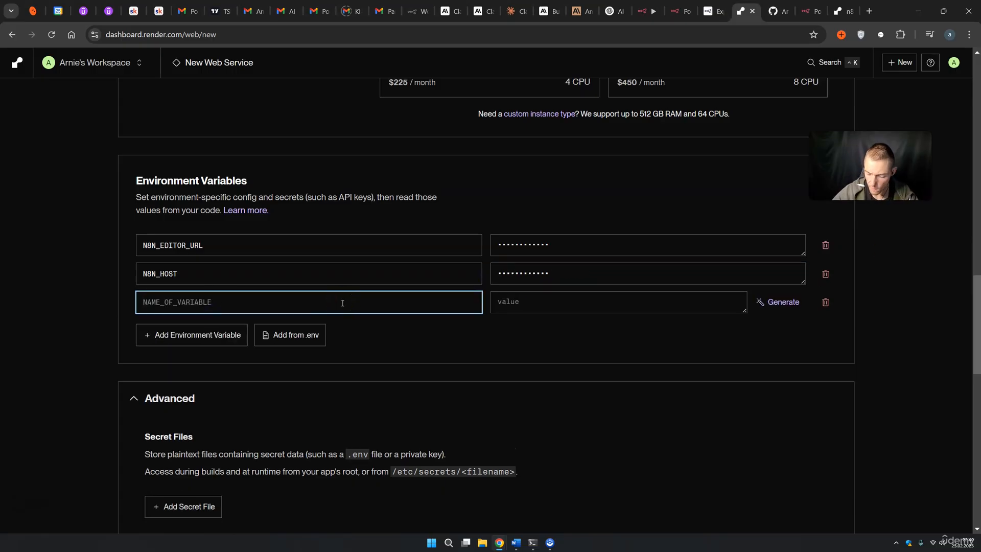
pyautogui.write('N8N PORT')
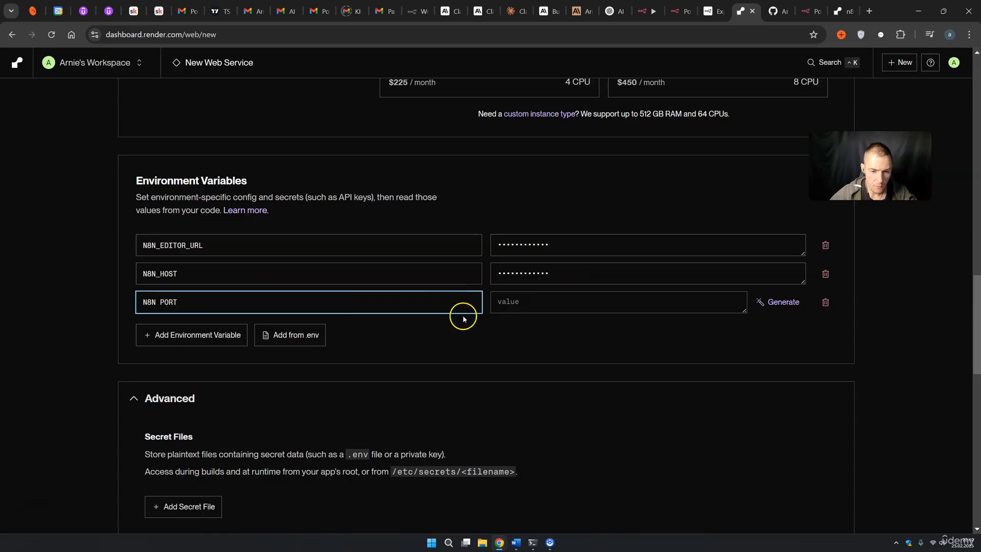
pyautogui.press('Tab')
pyautogui.write('5678')
pyautogui.click(160, 302)
pyautogui.write('_')
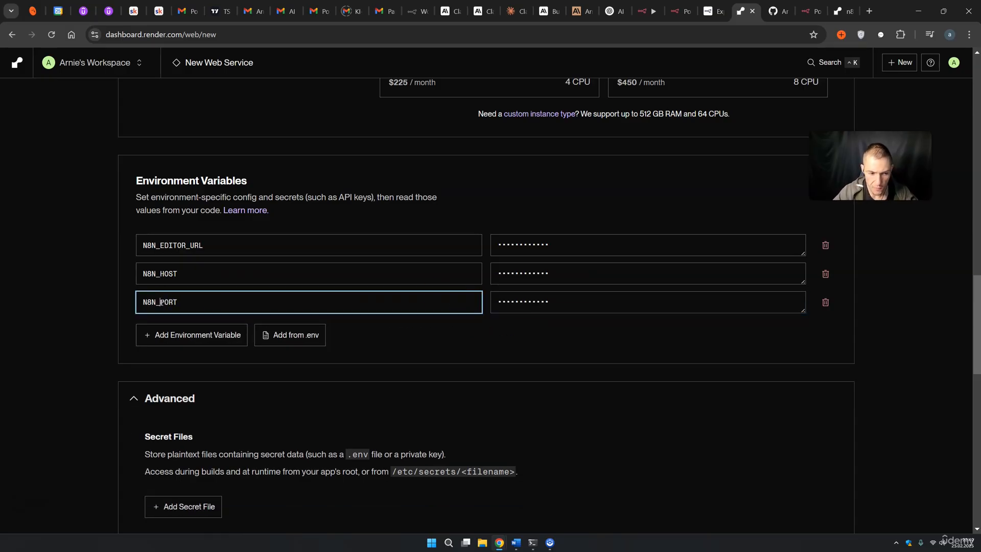
pyautogui.click(596, 294)
pyautogui.write('443')
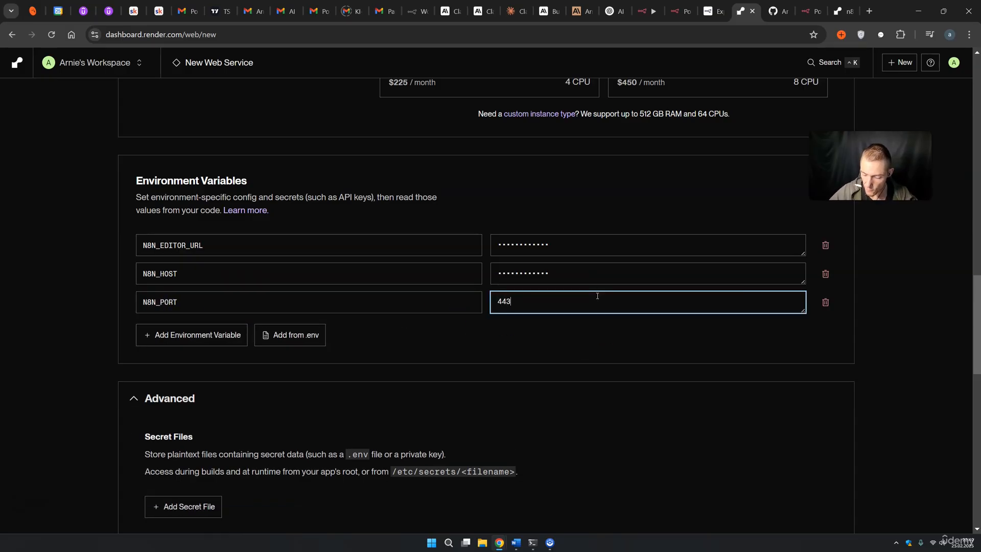
# Step: Add an environment variable named N8N_PROTOCOL with the value https
pyautogui.click(205, 335)
pyautogui.write('N8N')
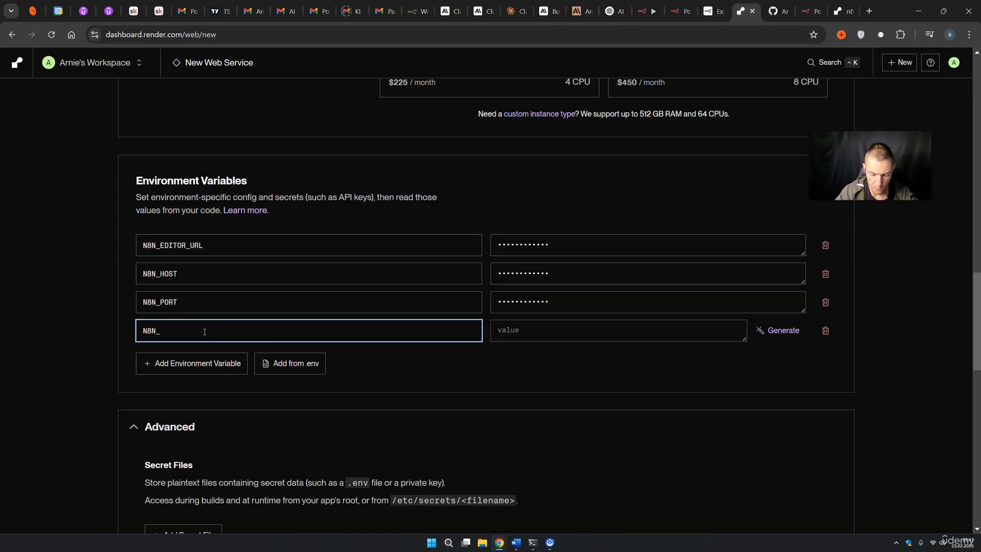
pyautogui.write('_PROTOCOL')
pyautogui.click(510, 330)
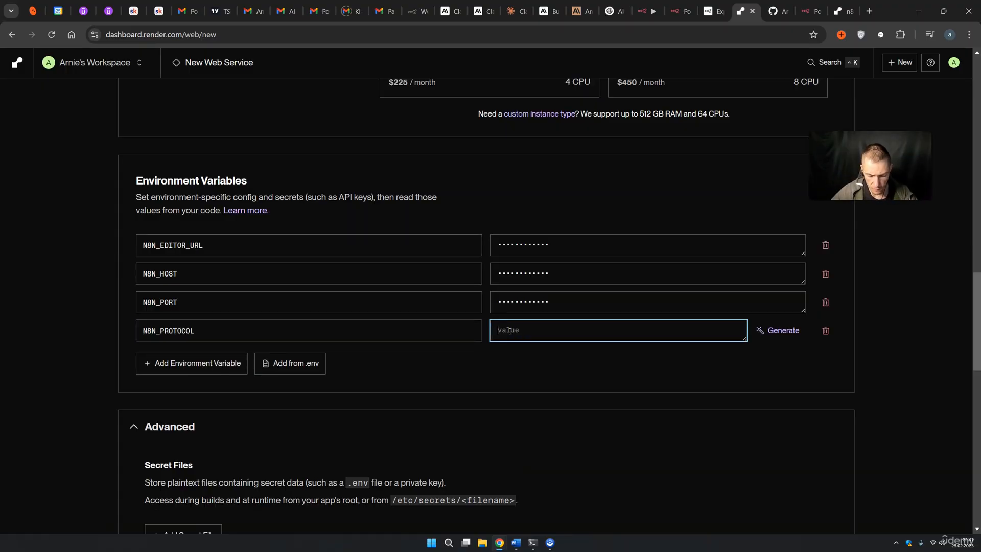
pyautogui.write('h')
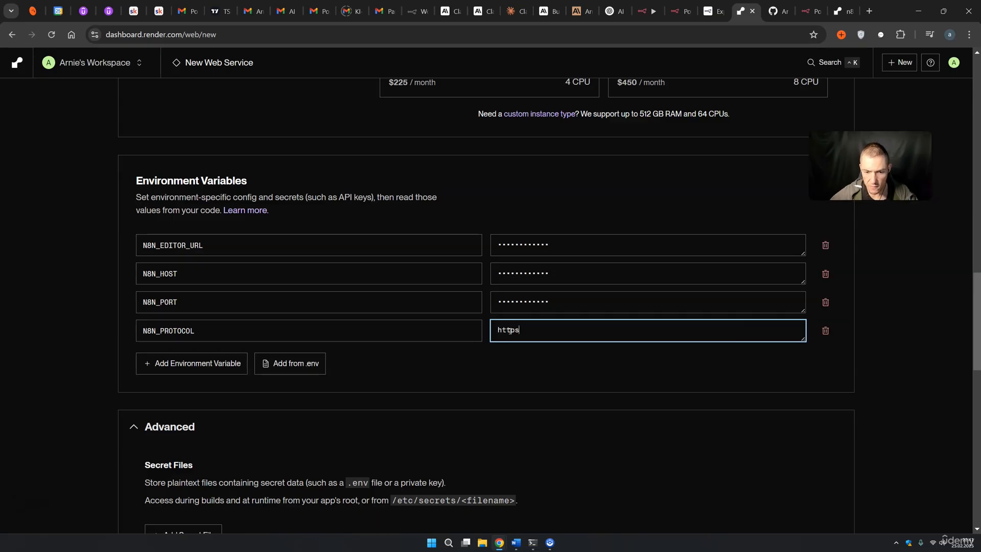
pyautogui.write('ttps')
# Step: Add a fifth environment variable named N8N_USER_FOLDER
pyautogui.click(188, 373)
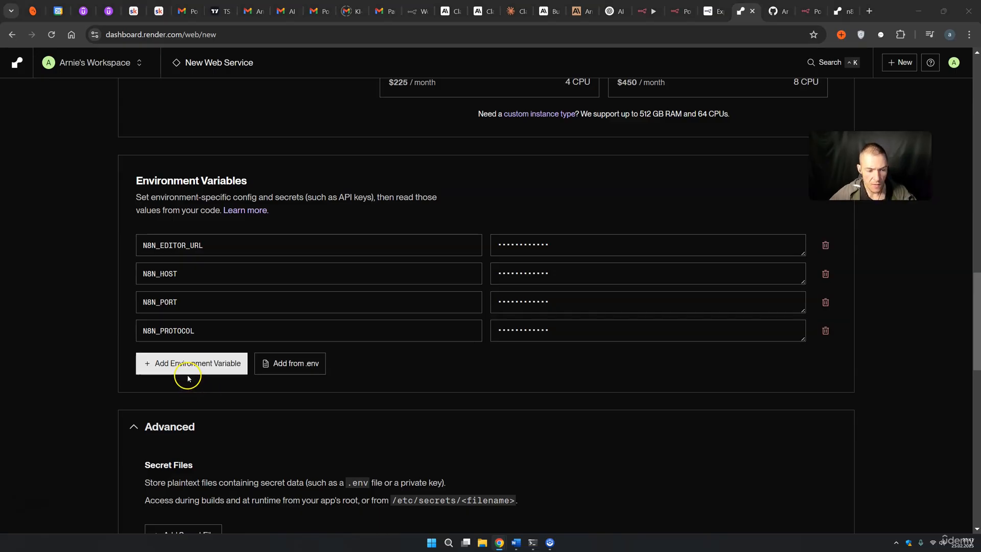
pyautogui.click(156, 370)
pyautogui.write('N8N_USER_FOLDER')
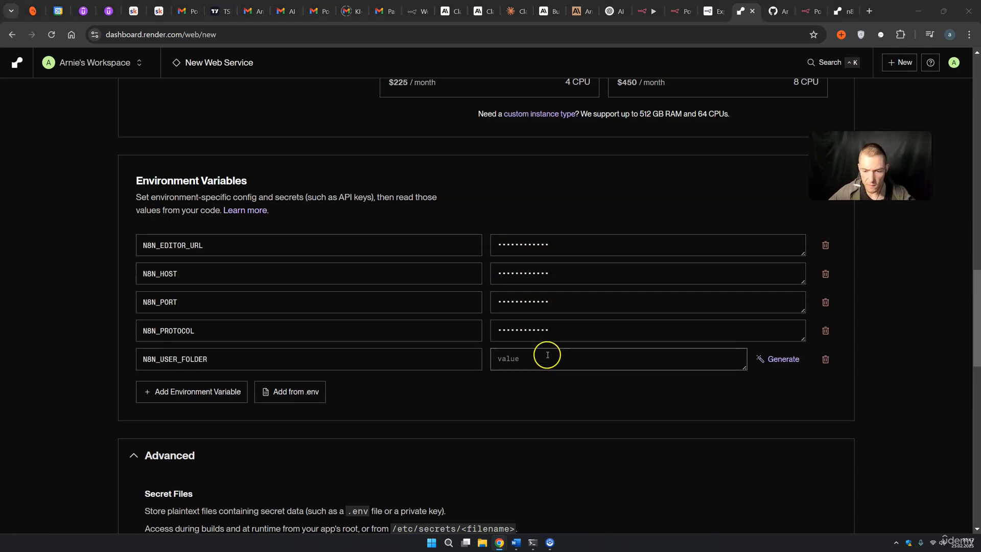
# Step: Copy the disk's mount path /opt/render/.n8n and use it as the value of N8N_USER_FOLDER
pyautogui.scroll(-3, 541, 360)
pyautogui.scroll(-3, 540, 360)
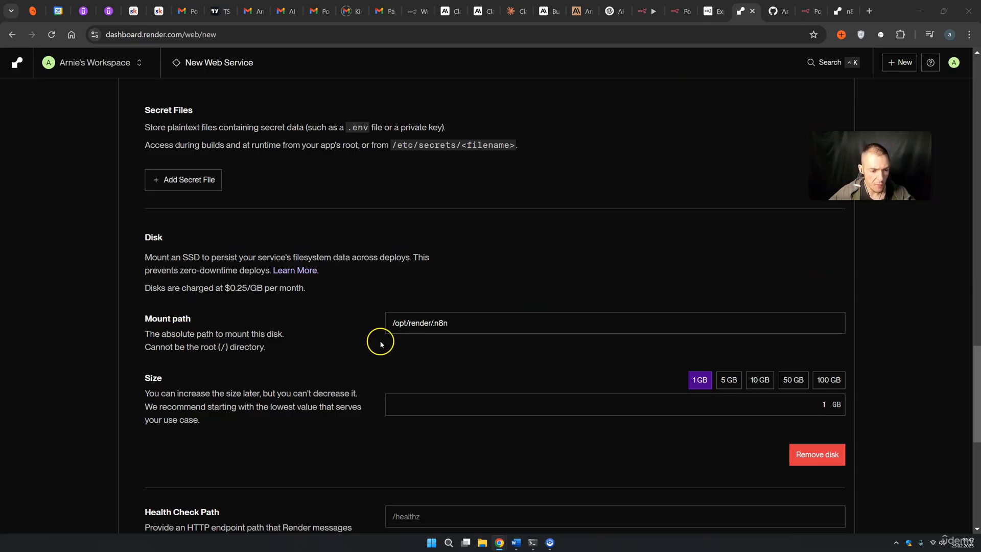
pyautogui.moveTo(468, 331); pyautogui.dragTo(406, 324)
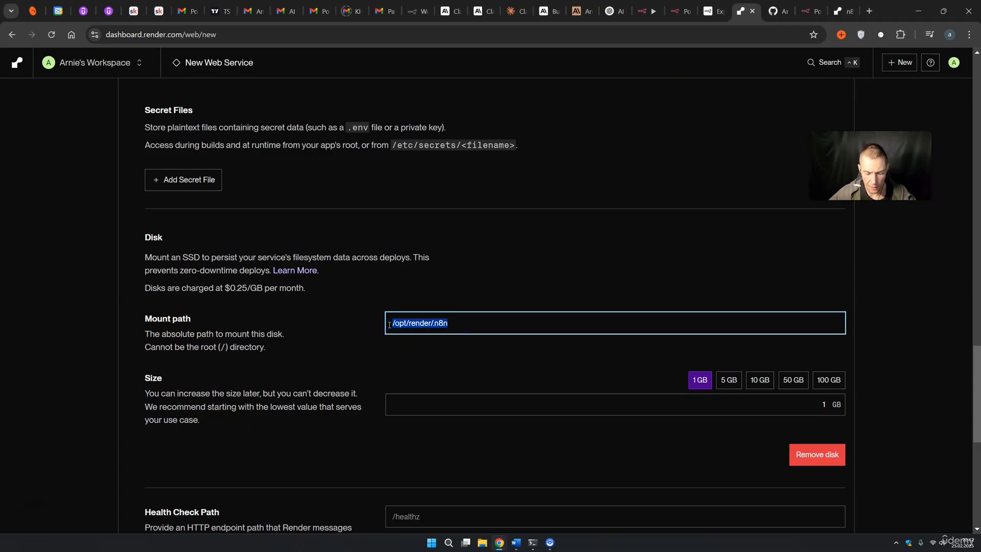
pyautogui.hotkey('ctrl', 'c')
pyautogui.scroll(5, 413, 322)
pyautogui.click(505, 249)
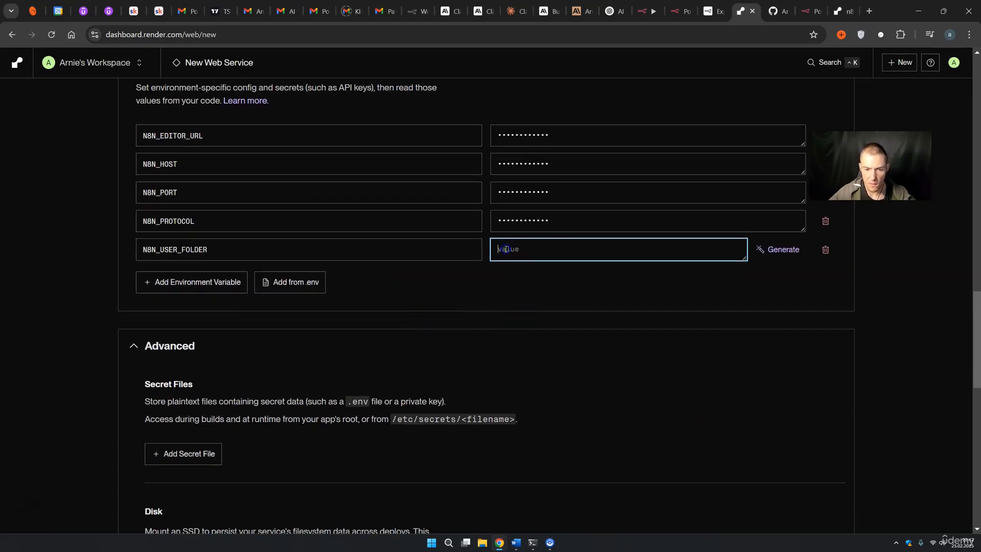
pyautogui.hotkey('ctrl', 'v')
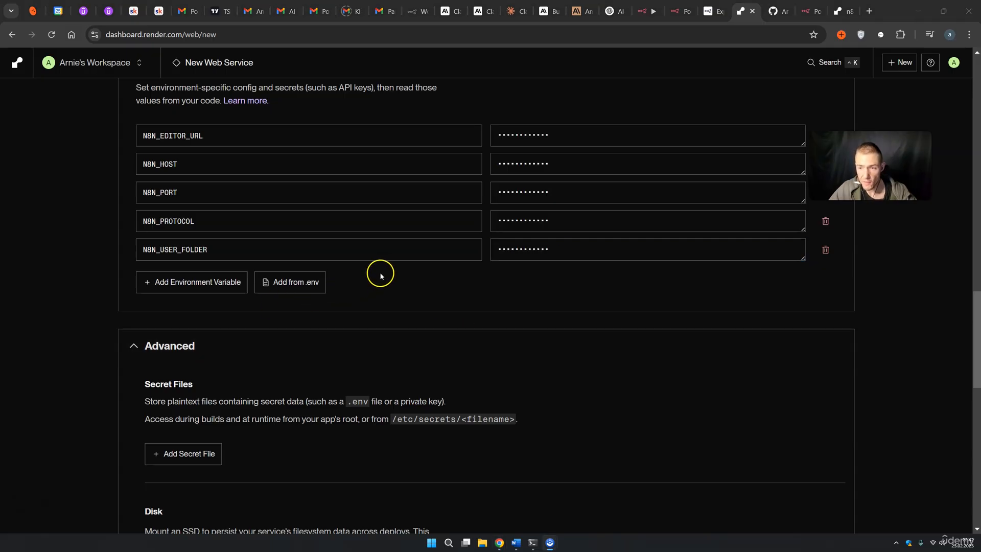
# Step: Review the instance type selection and deploy the configured web service
pyautogui.scroll(-15, 380, 275)
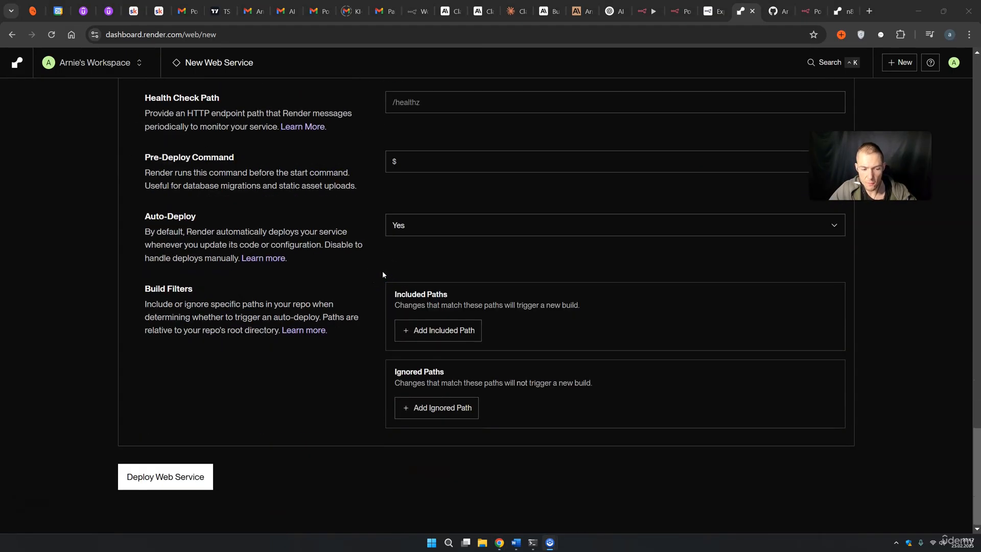
pyautogui.click(176, 483)
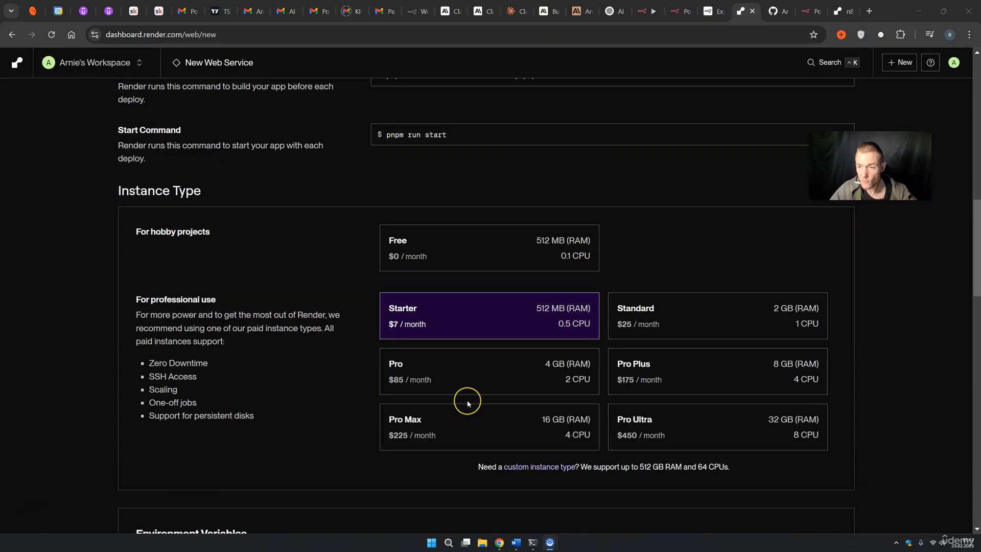
pyautogui.click(488, 244)
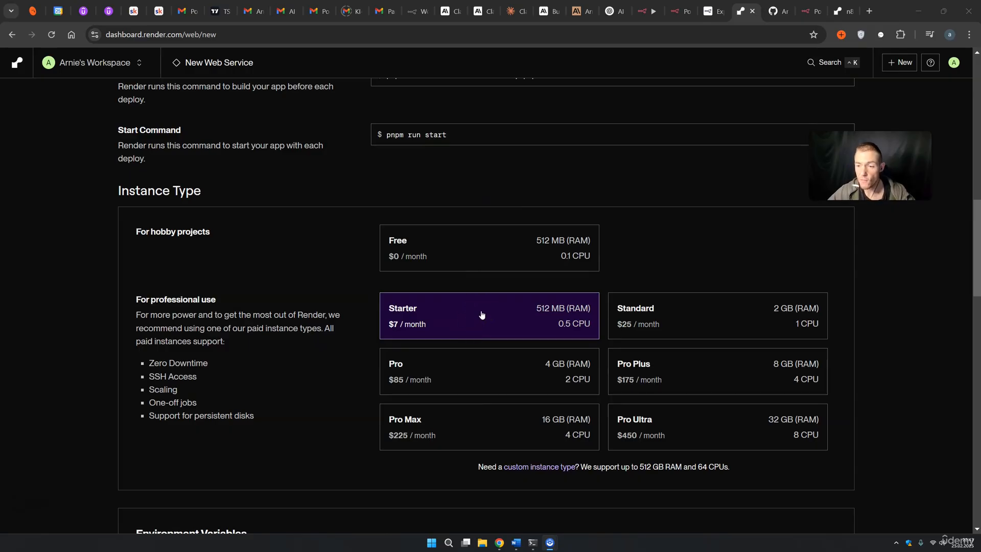
pyautogui.scroll(-7, 475, 317)
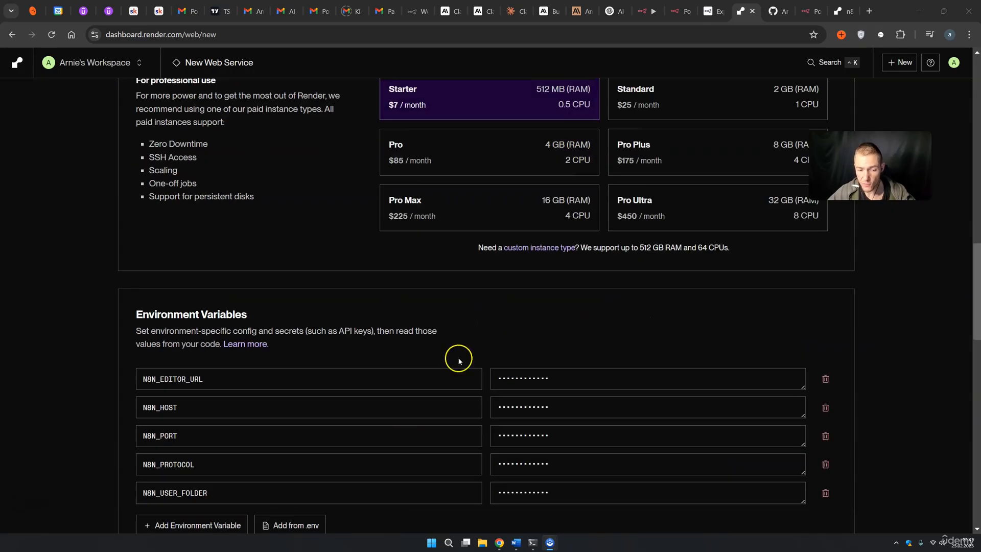
pyautogui.scroll(-15, 434, 300)
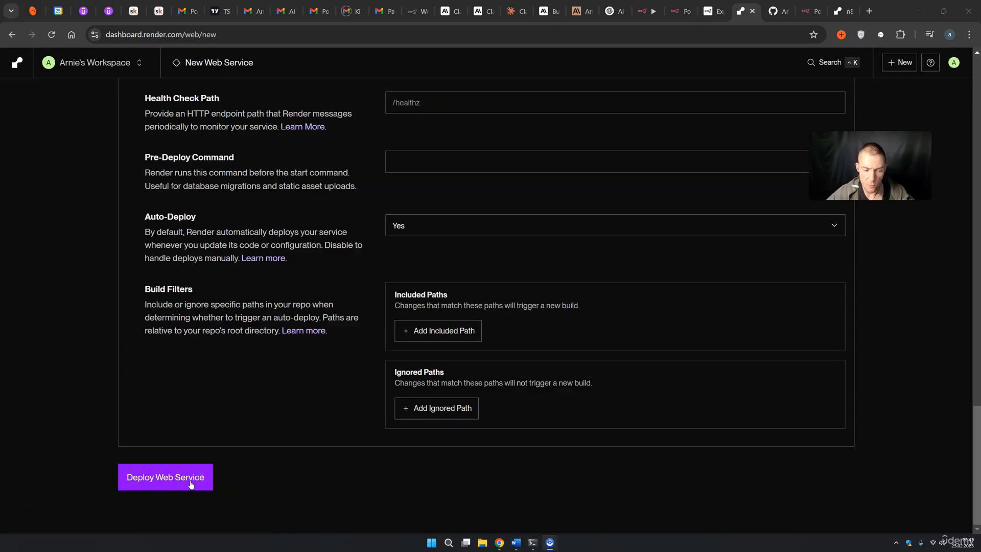
pyautogui.click(190, 482)
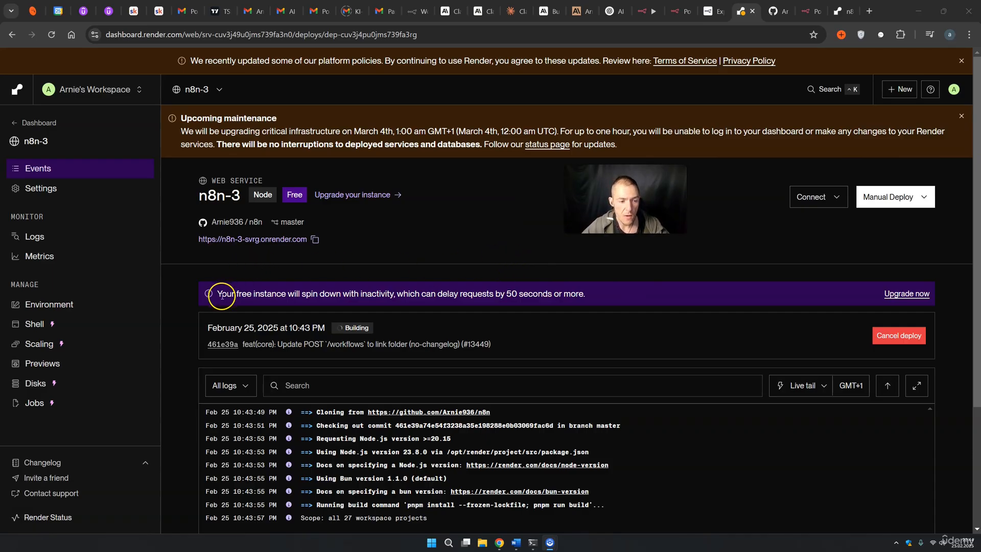
# Step: Examine the new service's free-instance notice, build log and public URL
pyautogui.moveTo(215, 294); pyautogui.dragTo(395, 293)
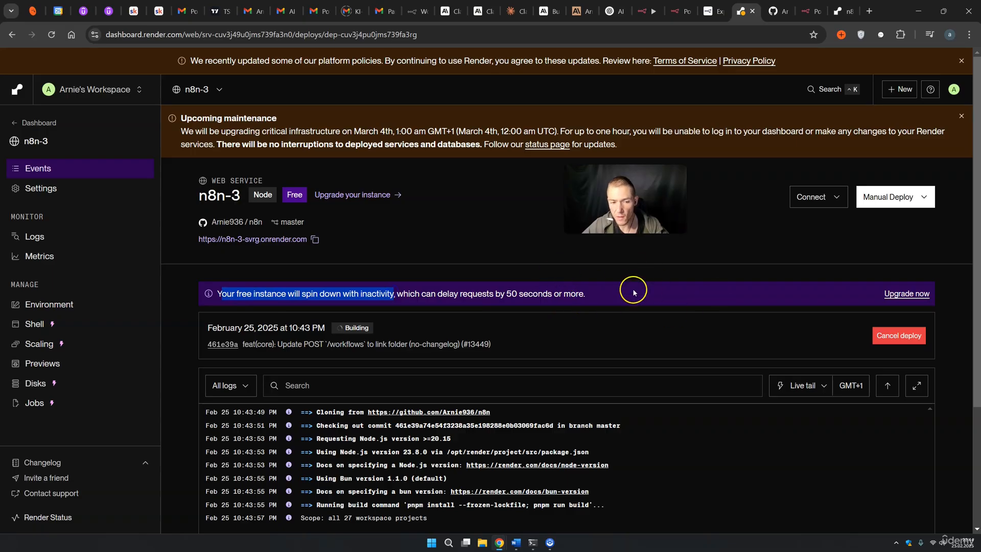
pyautogui.moveTo(592, 215); pyautogui.dragTo(737, 155)
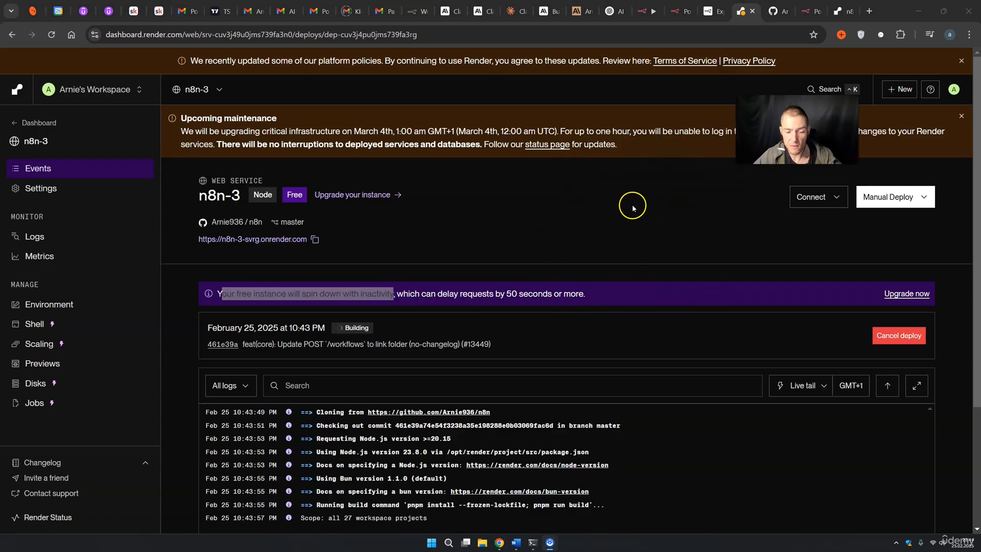
pyautogui.scroll(-2, 633, 206)
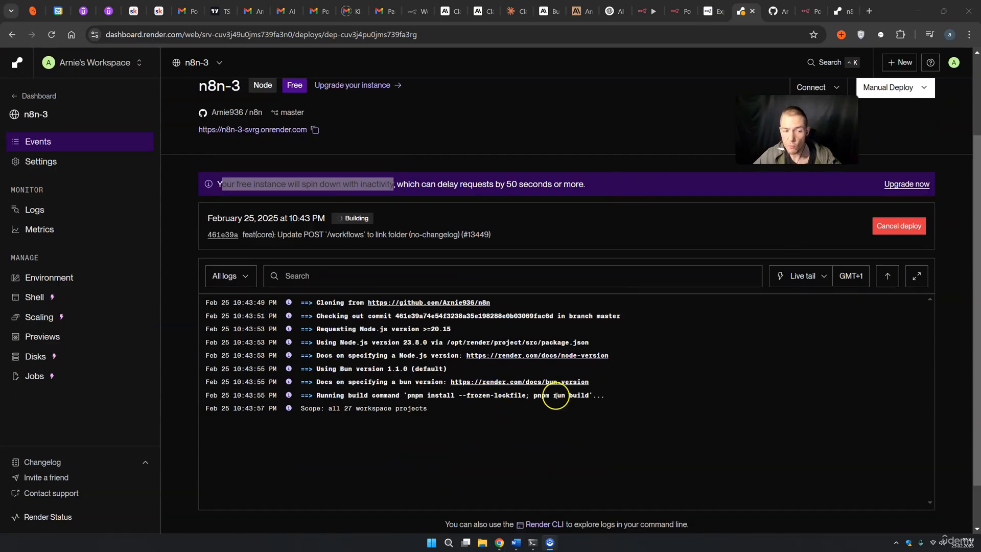
pyautogui.scroll(2, 564, 393)
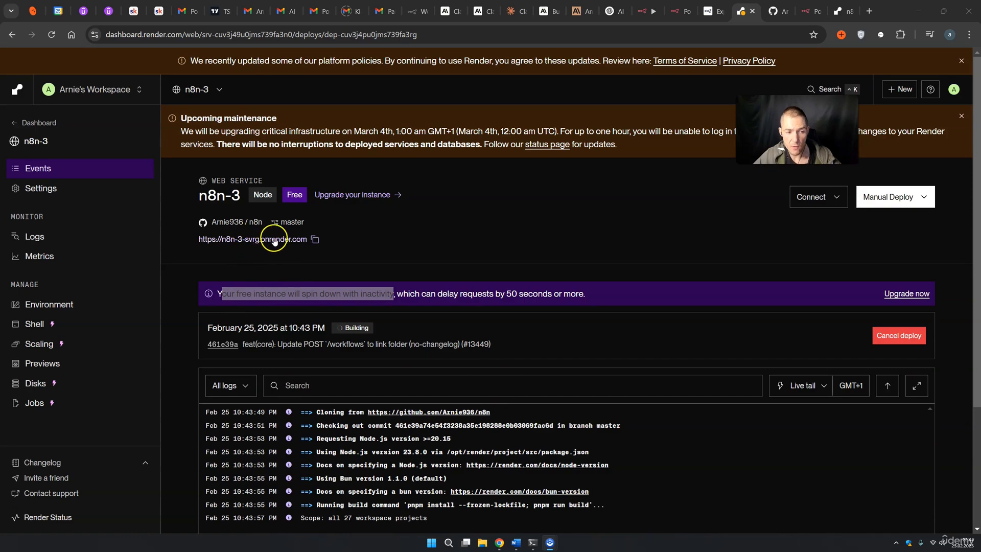
pyautogui.moveTo(310, 240); pyautogui.dragTo(198, 245)
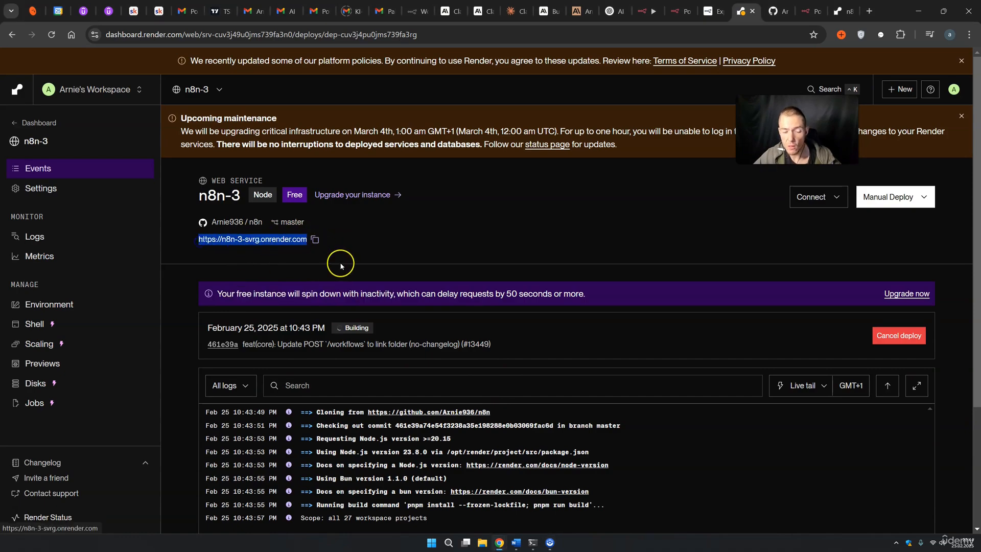
# Step: Switch to GitHub to check the n8n fork's sync status against its upstream, and return to the Render deployment
pyautogui.hotkey('ctrl', 'Tab')
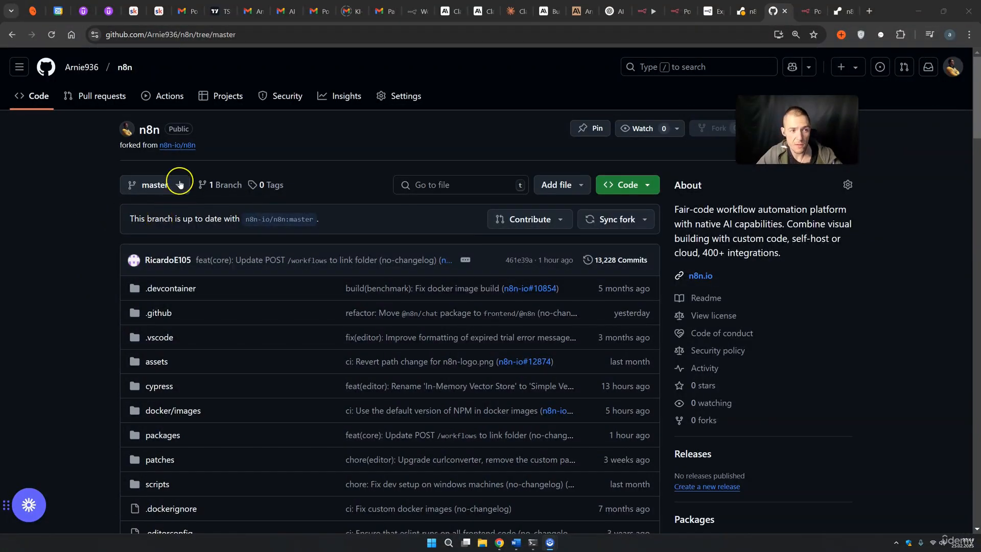
pyautogui.click(175, 34)
pyautogui.click(35, 265)
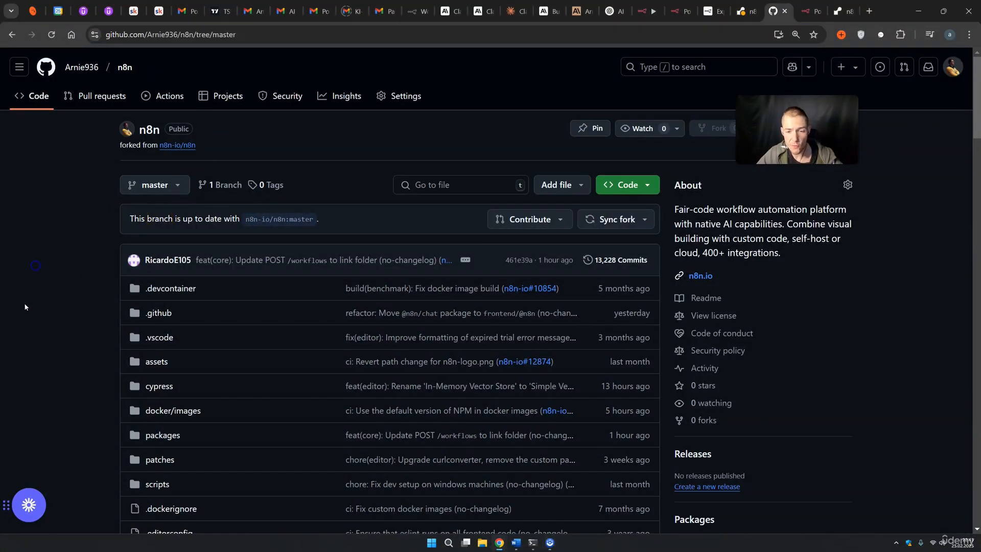
pyautogui.click(621, 221)
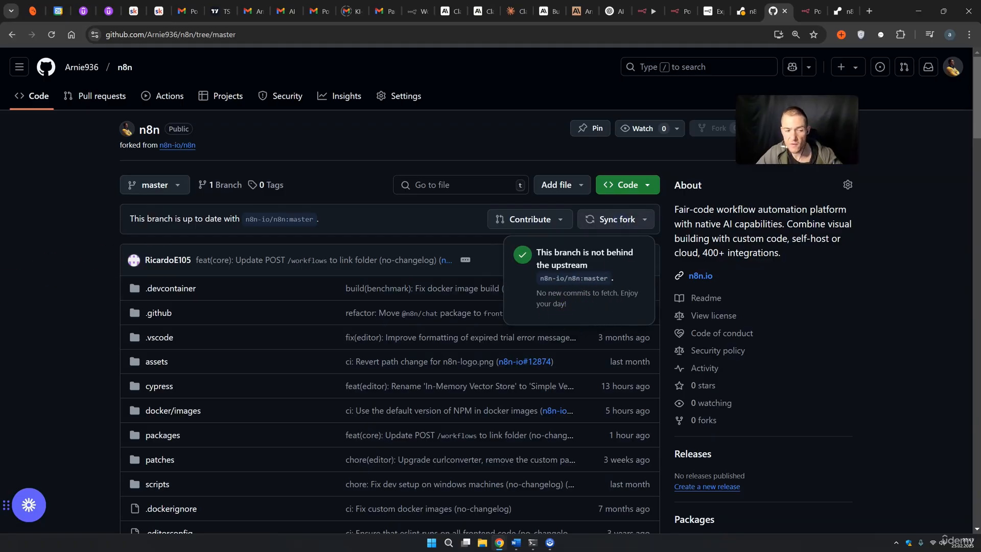
pyautogui.click(37, 271)
pyautogui.click(741, 11)
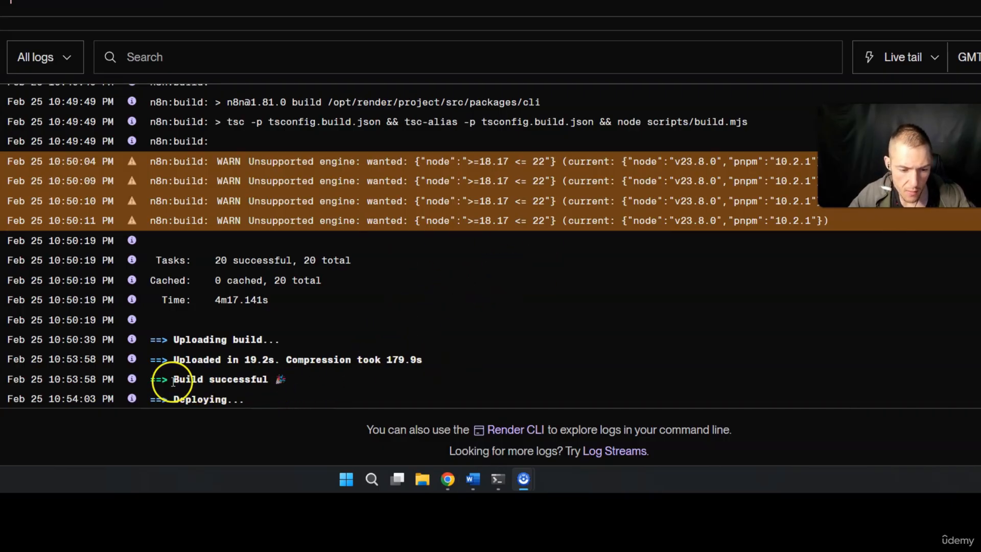
# Step: Examine the final build and deploy lines of the log, and open the n8n-3 service from the dashboard
pyautogui.moveTo(173, 379); pyautogui.dragTo(273, 378)
pyautogui.moveTo(184, 404); pyautogui.dragTo(276, 382)
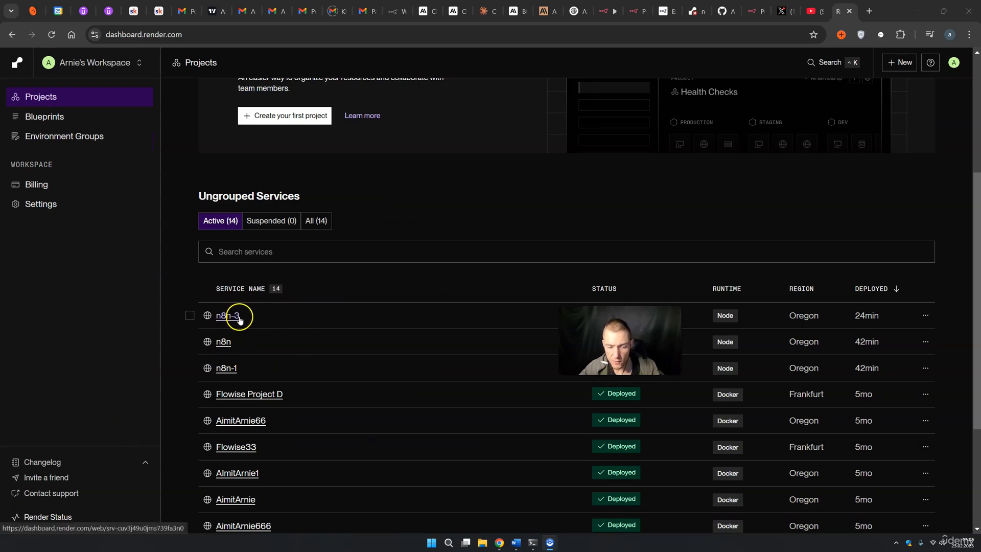
pyautogui.click(241, 319)
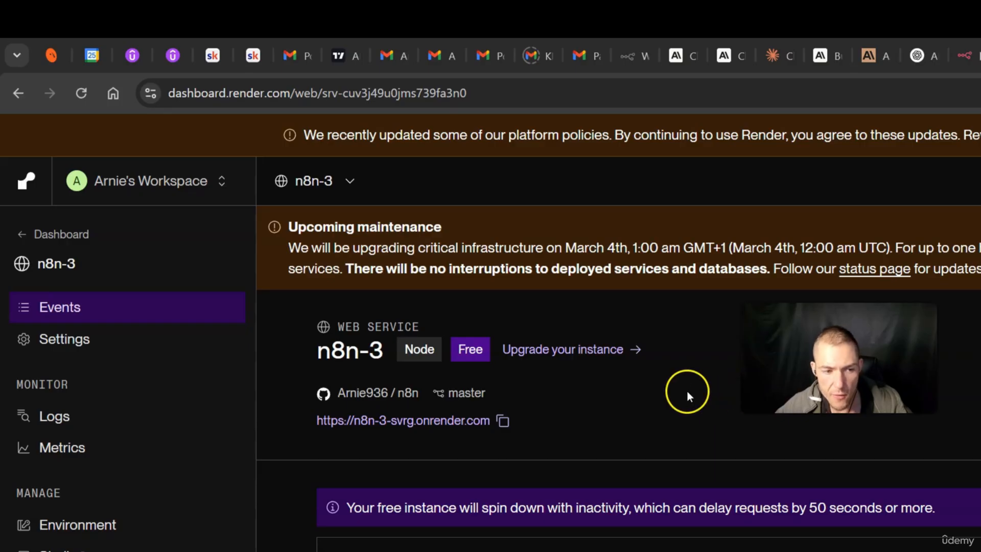